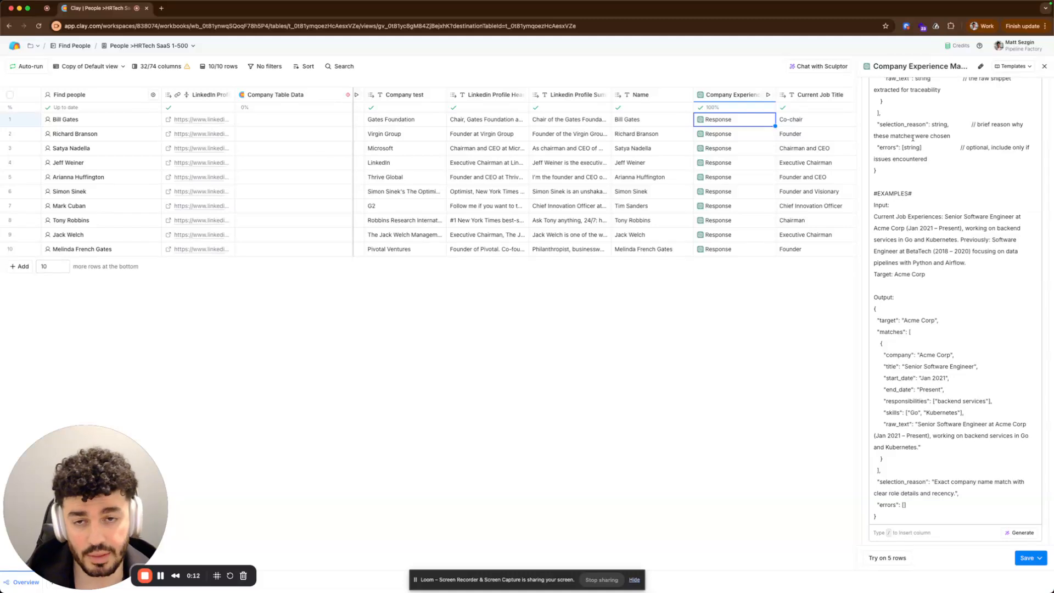
Close the Company Experience Match editor and scroll across the table's columns.
{"action": "left_click", "coordinate": [1044, 66]}
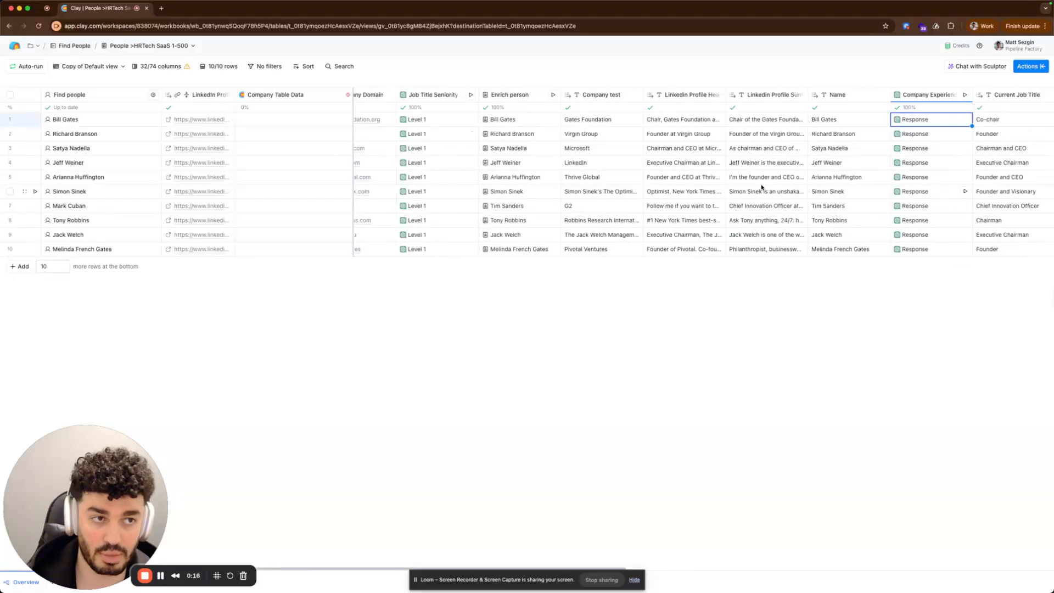
{"action": "scroll", "coordinate": [760, 187], "scroll_direction": "left", "scroll_amount": 10}
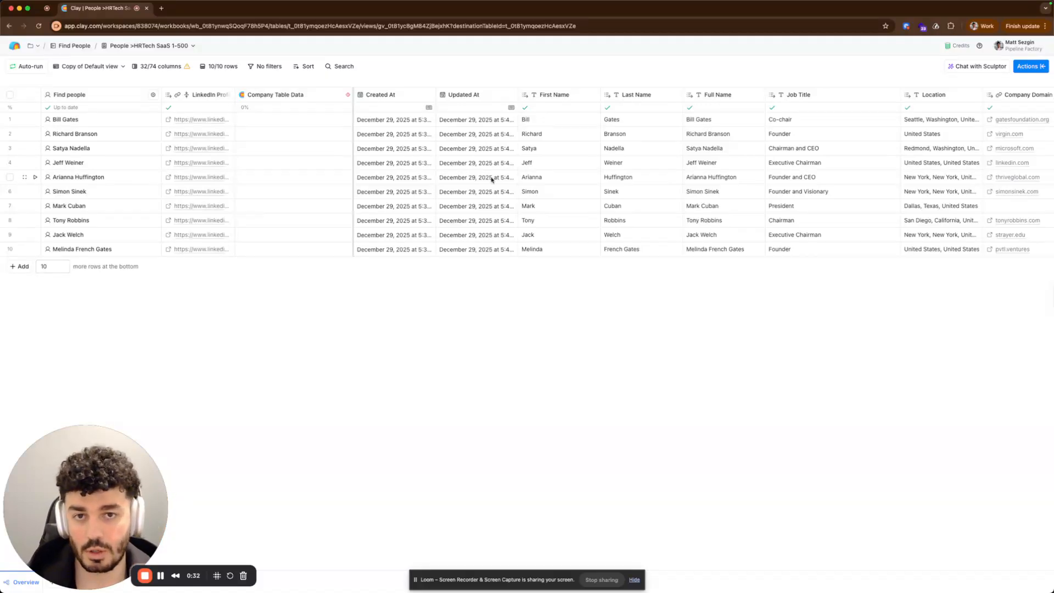
{"action": "scroll", "coordinate": [494, 181], "scroll_direction": "right", "scroll_amount": 5}
{"action": "scroll", "coordinate": [513, 192], "scroll_direction": "right", "scroll_amount": 15}
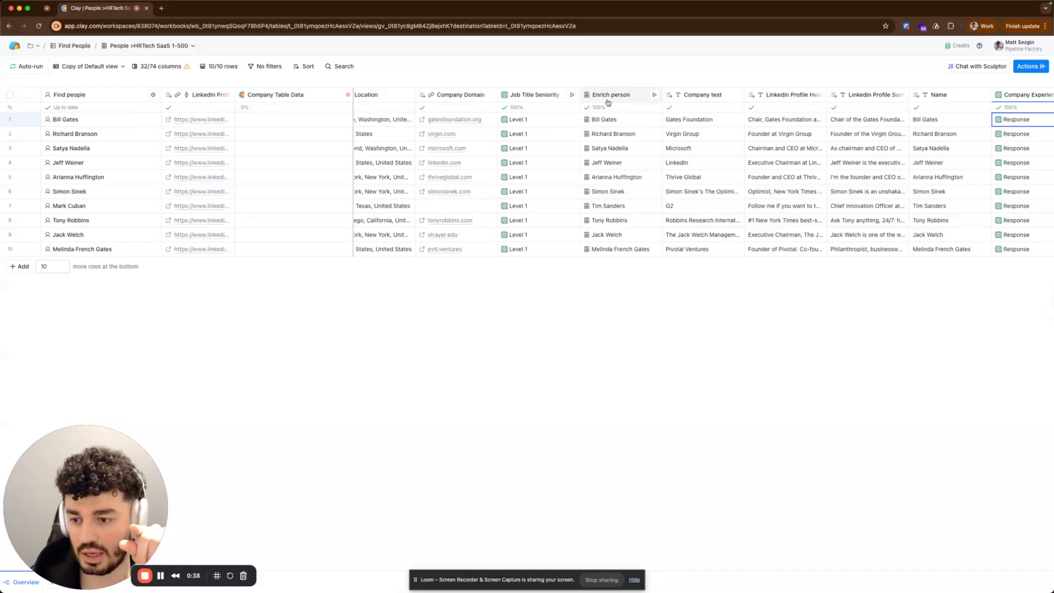
Open the Job Title Seniority column's configuration and review its seniority-level prompt instructions.
{"action": "left_click", "coordinate": [536, 94]}
{"action": "left_click", "coordinate": [536, 130]}
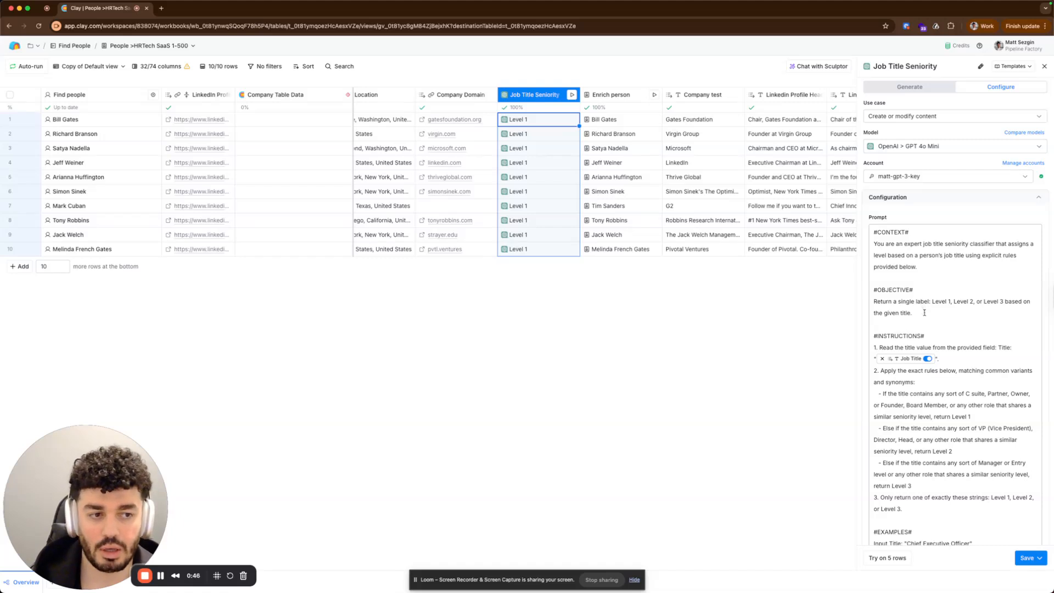
{"action": "scroll", "coordinate": [931, 340], "scroll_direction": "down", "scroll_amount": 1}
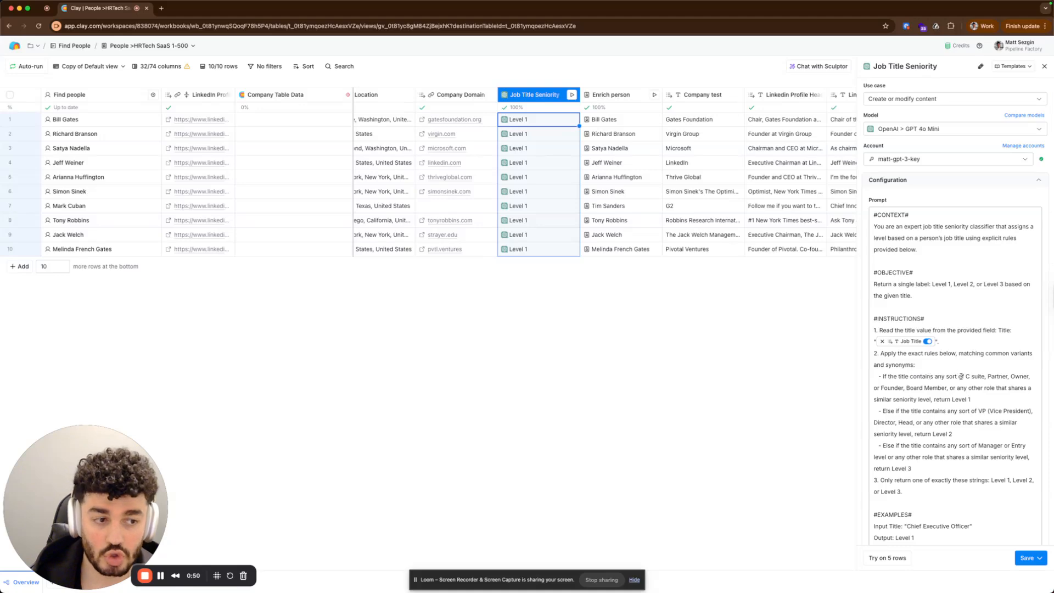
{"action": "left_click_drag", "start_coordinate": [964, 376], "coordinate": [1000, 377]}
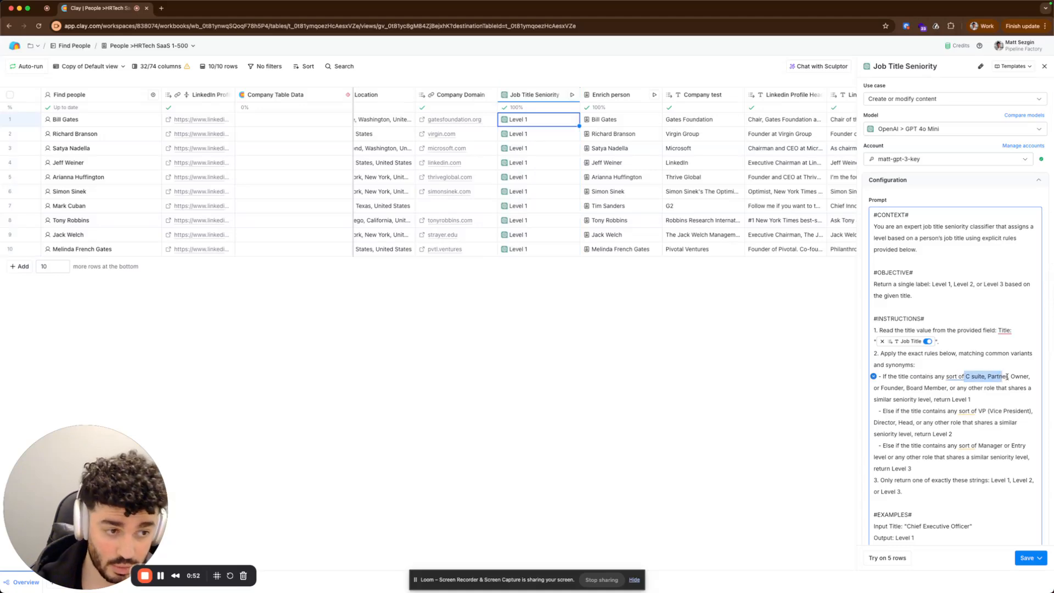
{"action": "left_click_drag", "start_coordinate": [898, 387], "coordinate": [984, 392]}
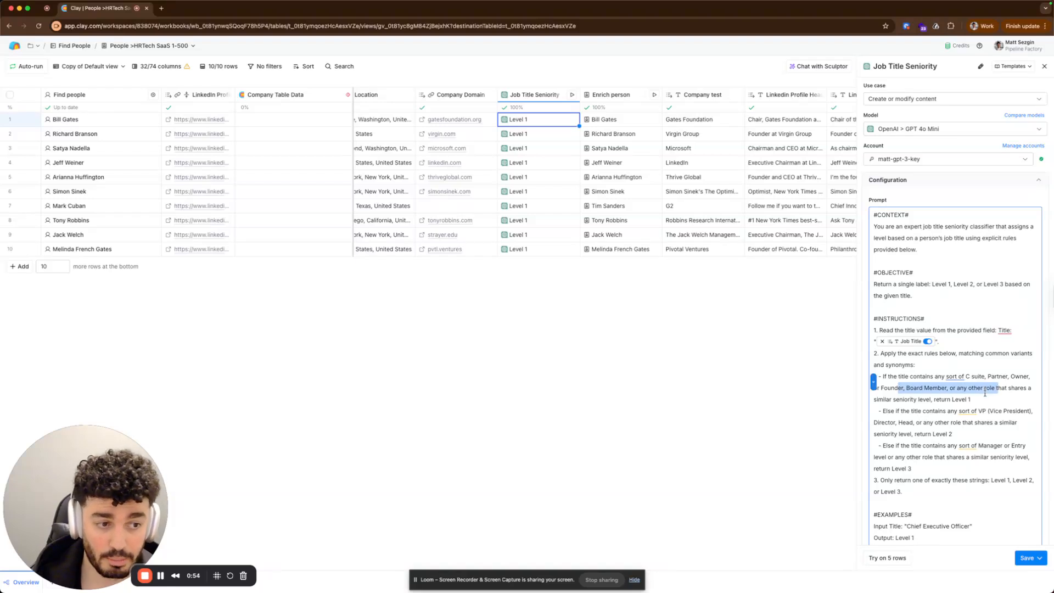
{"action": "left_click", "coordinate": [984, 395]}
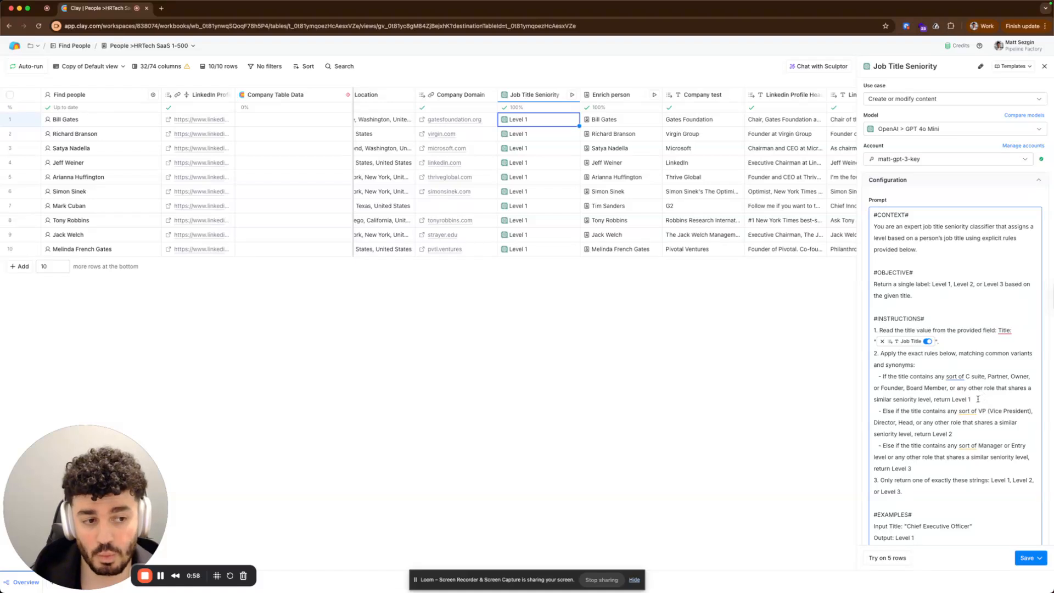
{"action": "left_click_drag", "start_coordinate": [977, 399], "coordinate": [955, 399]}
{"action": "left_click", "coordinate": [950, 399]}
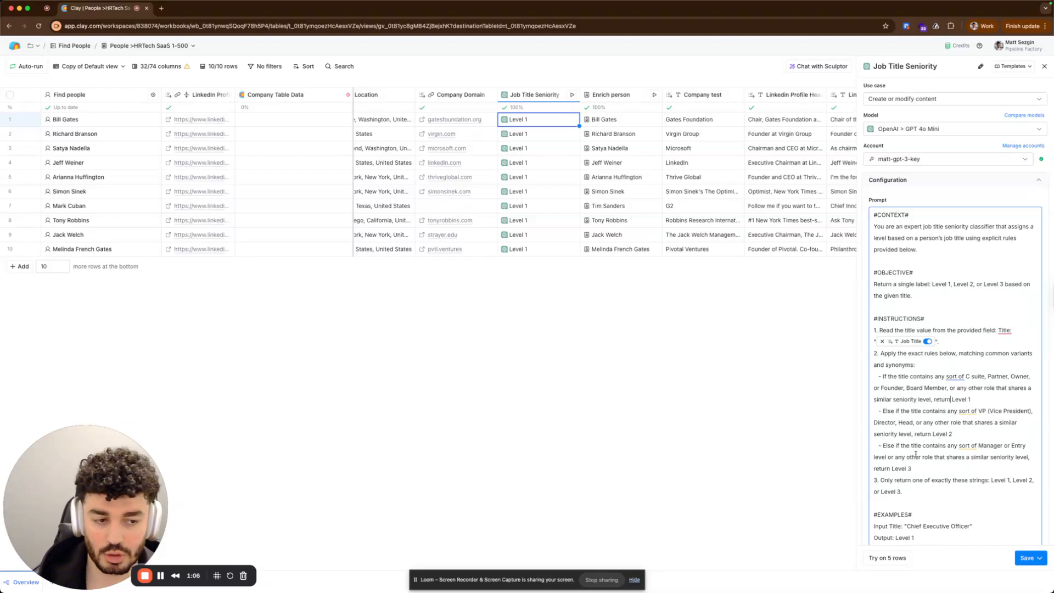
{"action": "left_click_drag", "start_coordinate": [911, 468], "coordinate": [888, 467]}
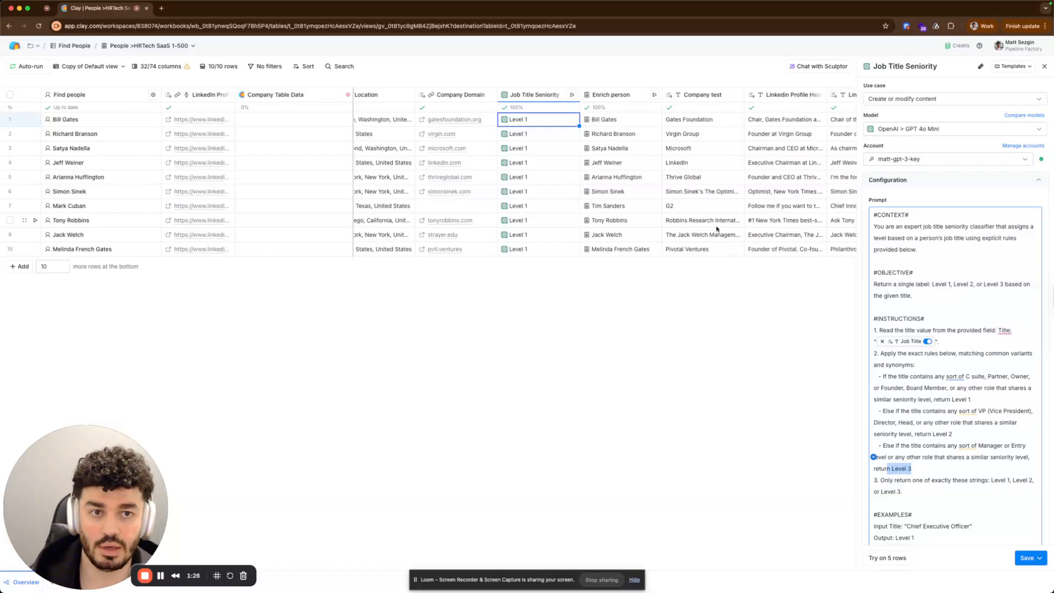
Scroll to the Company Experience Match column and open its configuration.
{"action": "scroll", "coordinate": [716, 228], "scroll_direction": "right", "scroll_amount": 5}
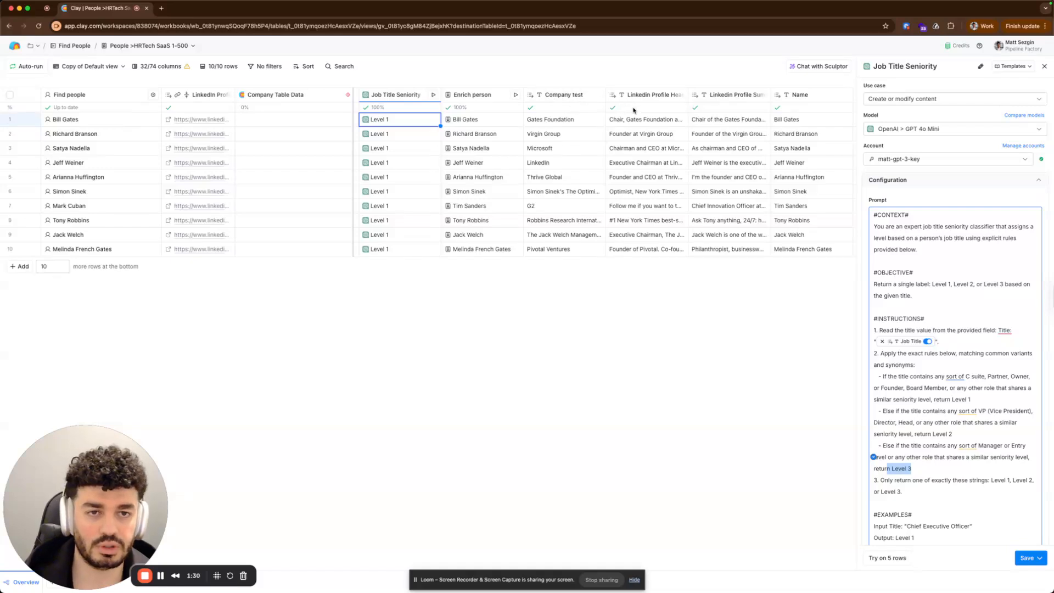
{"action": "scroll", "coordinate": [634, 110], "scroll_direction": "right", "scroll_amount": 3}
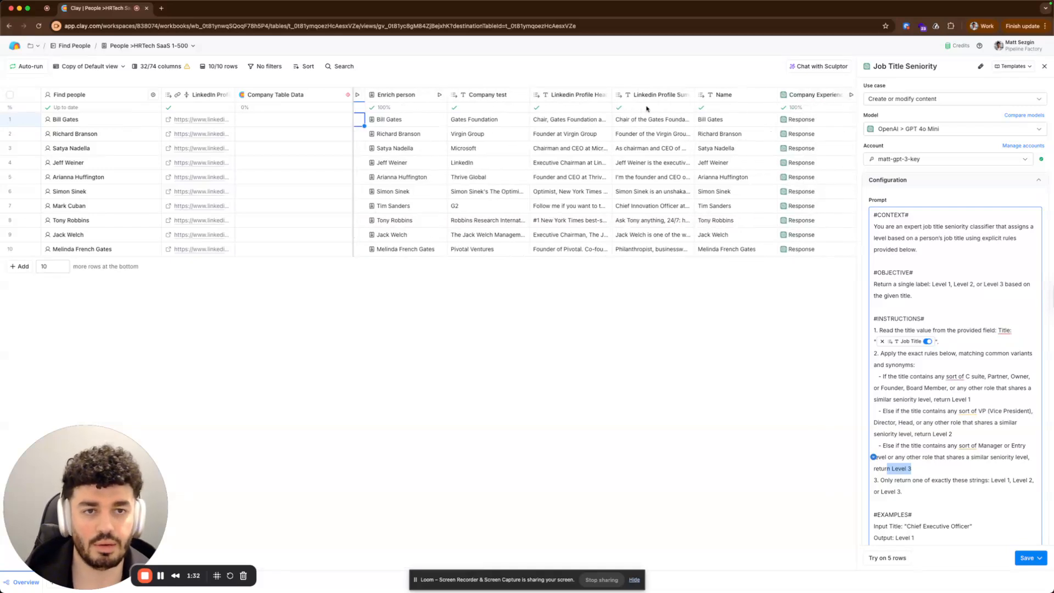
{"action": "scroll", "coordinate": [645, 143], "scroll_direction": "right", "scroll_amount": 4}
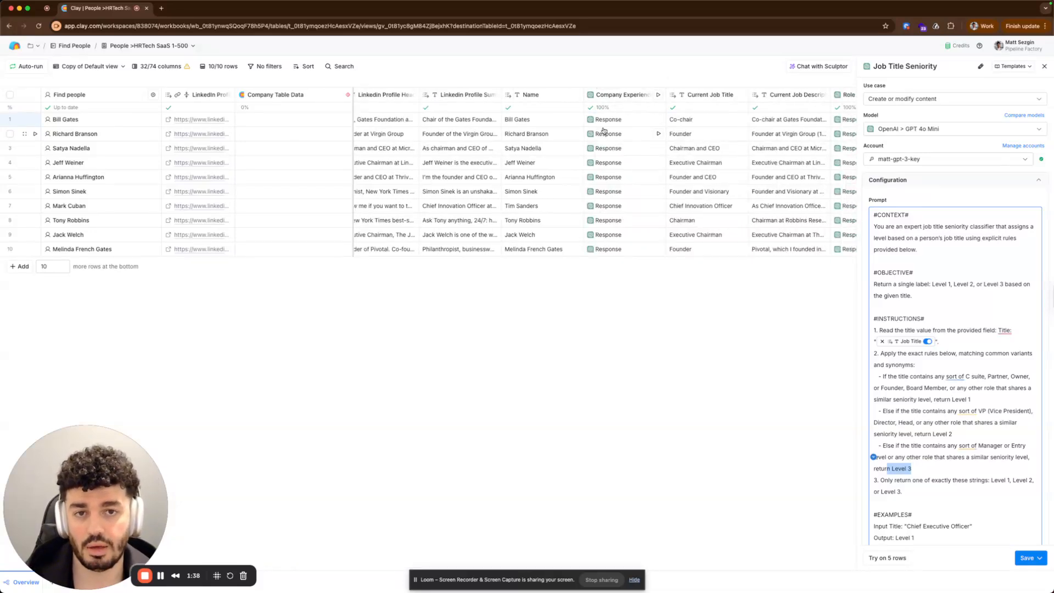
{"action": "left_click", "coordinate": [625, 96]}
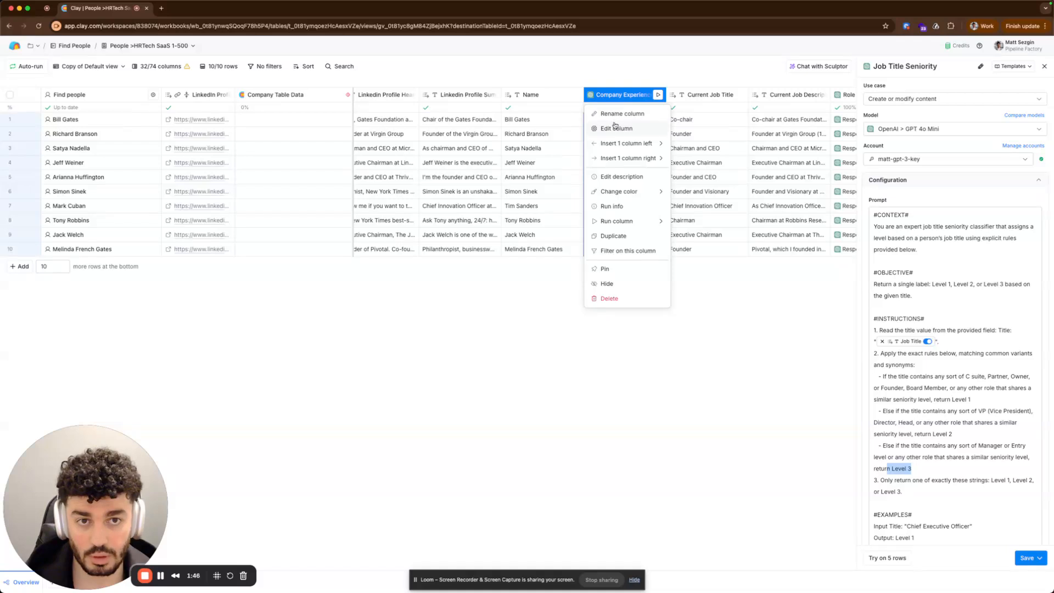
{"action": "left_click", "coordinate": [615, 128]}
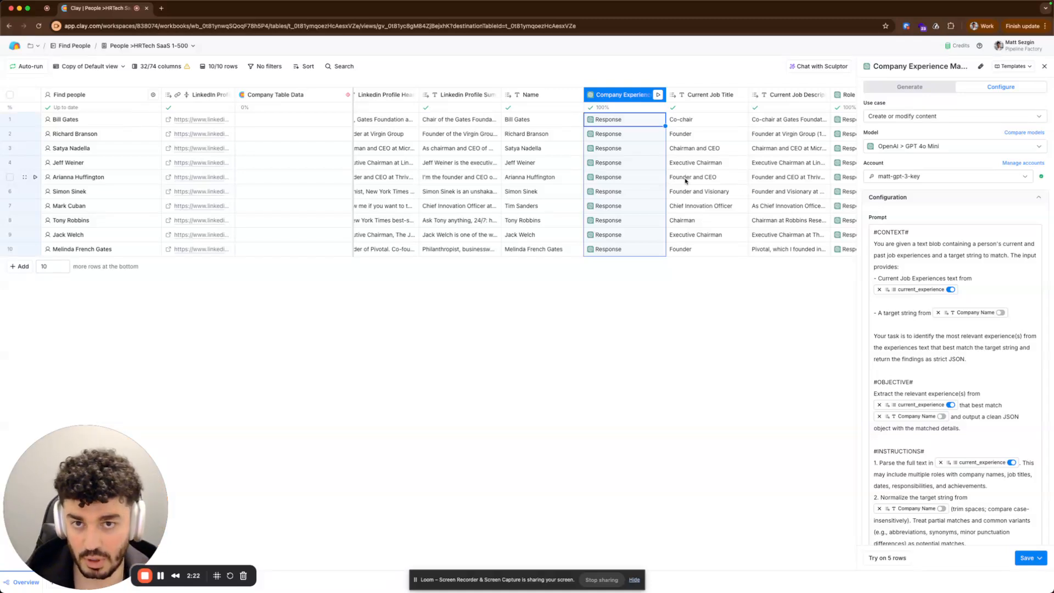
Inspect Bill Gates's Enrich person data, expanding the Experience and Current Experience lists.
{"action": "scroll", "coordinate": [572, 178], "scroll_direction": "left", "scroll_amount": 10}
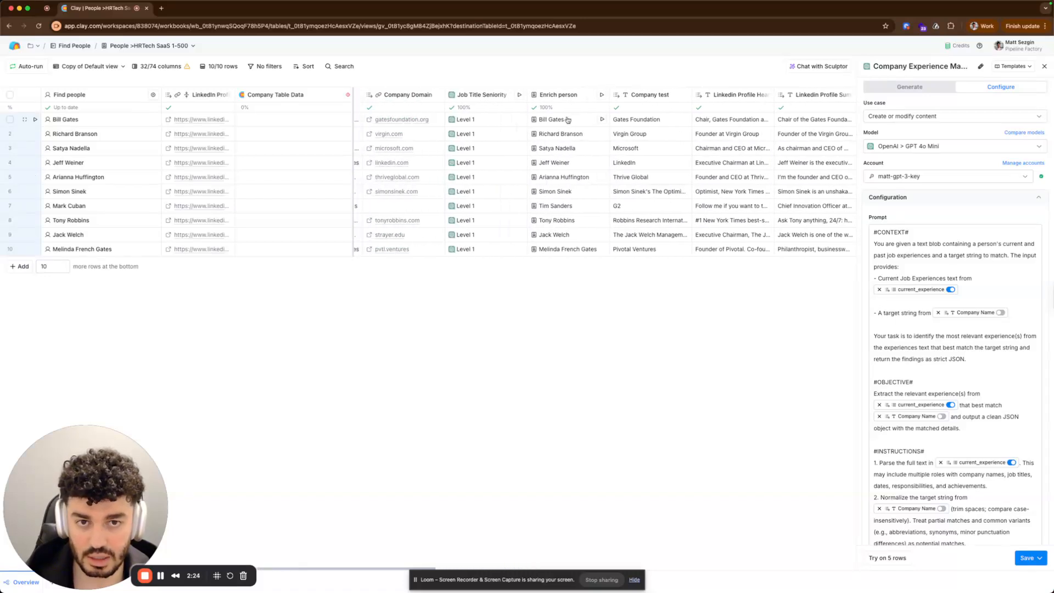
{"action": "left_click", "coordinate": [576, 119]}
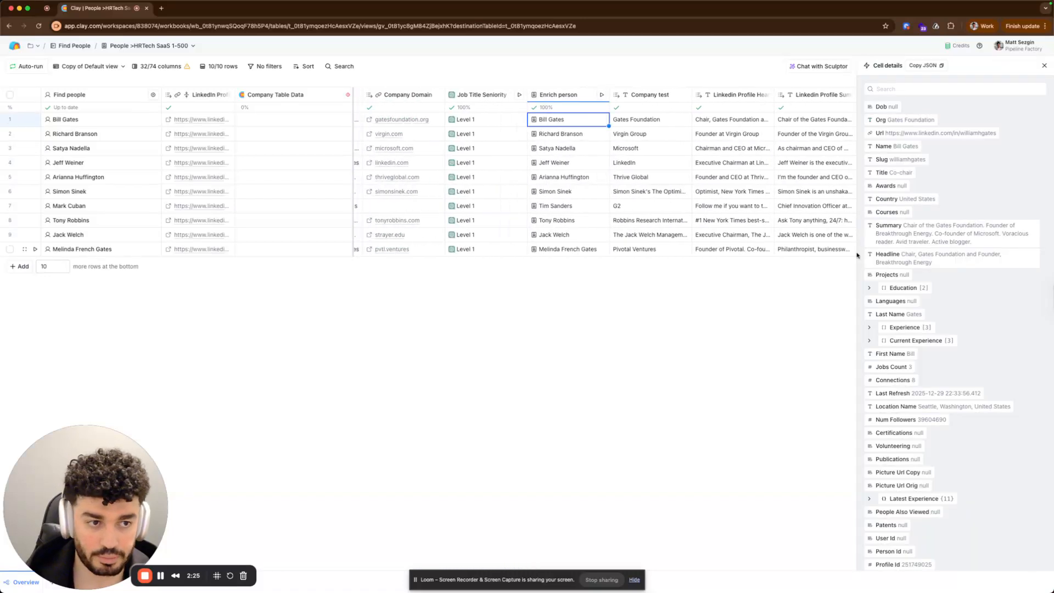
{"action": "left_click", "coordinate": [914, 319]}
{"action": "left_click", "coordinate": [901, 371]}
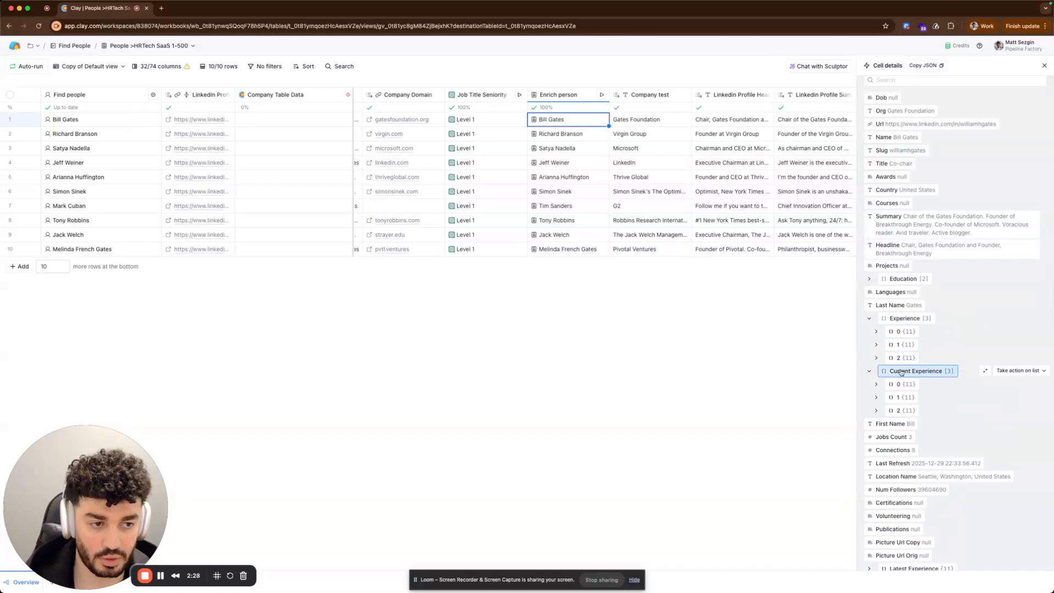
Inspect the Enrich person data for Richard Branson and Satya Nadella, expanding their current experience entries.
{"action": "left_click", "coordinate": [562, 133]}
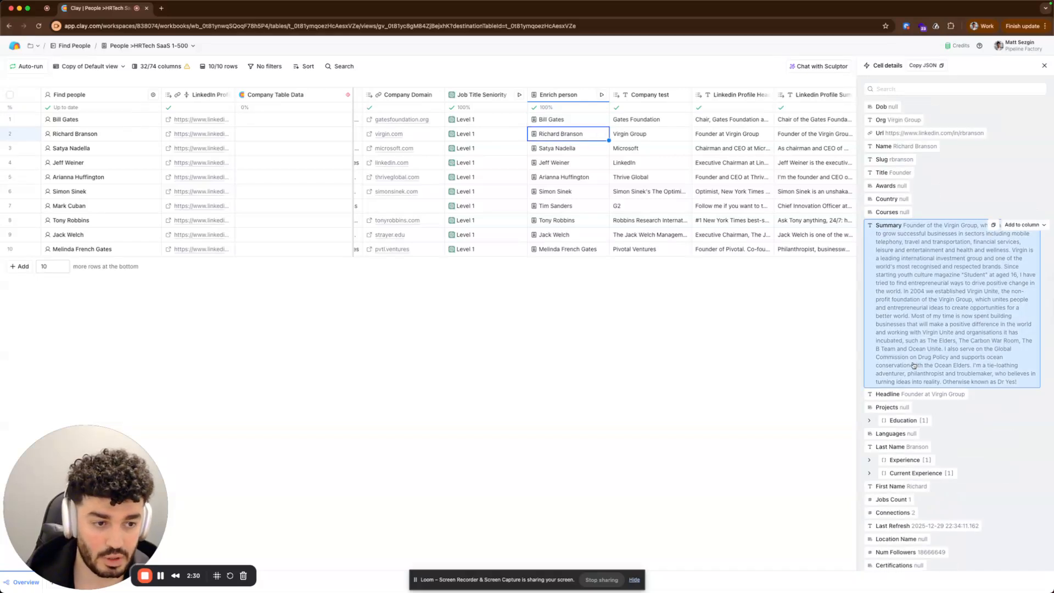
{"action": "scroll", "coordinate": [913, 365], "scroll_direction": "down", "scroll_amount": 3}
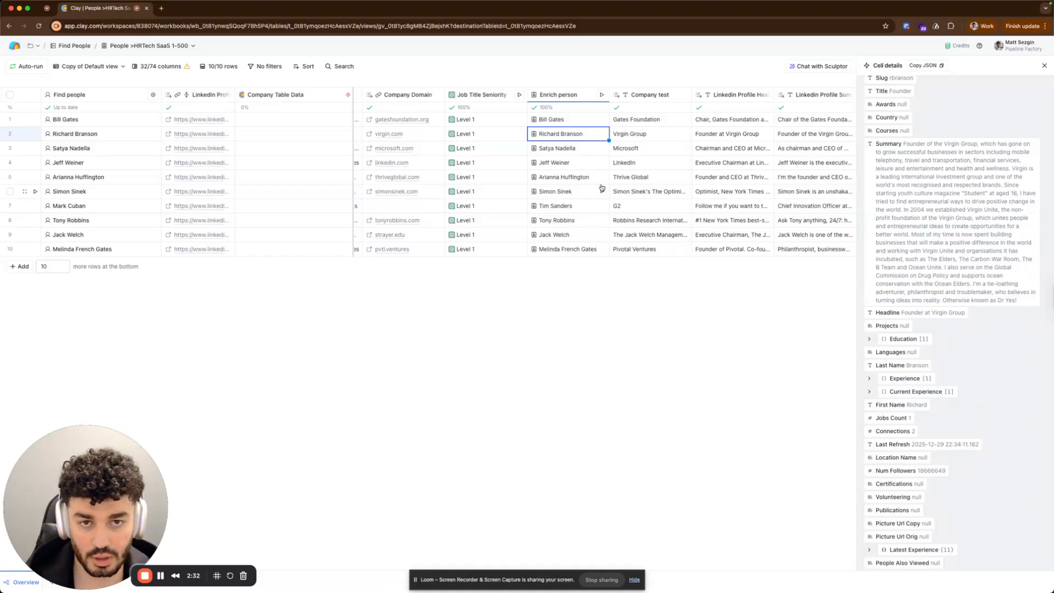
{"action": "left_click", "coordinate": [562, 148]}
{"action": "left_click", "coordinate": [899, 342]}
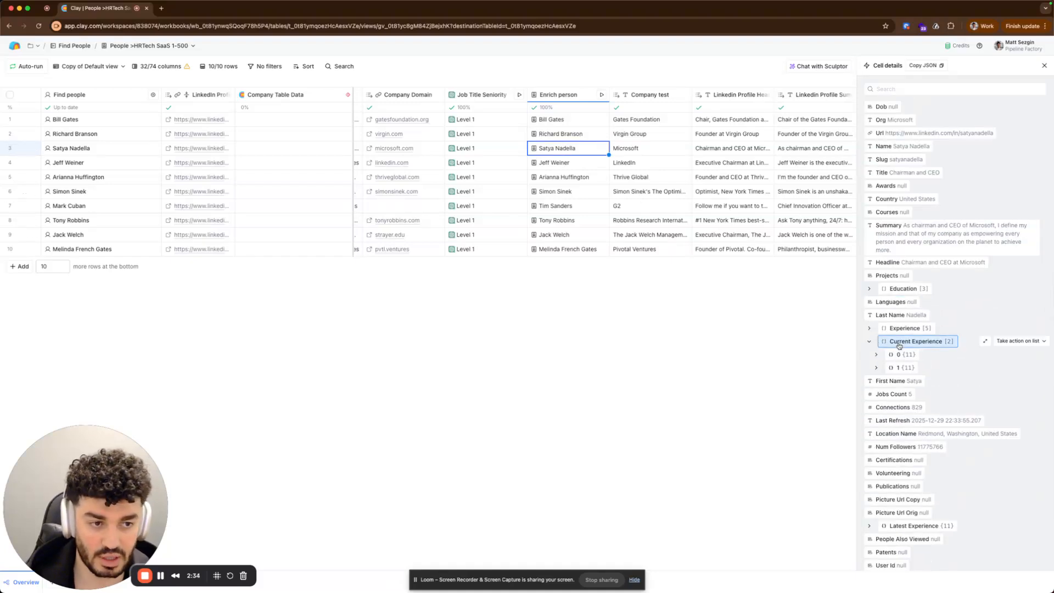
{"action": "left_click", "coordinate": [898, 354]}
{"action": "scroll", "coordinate": [922, 357], "scroll_direction": "down", "scroll_amount": 1}
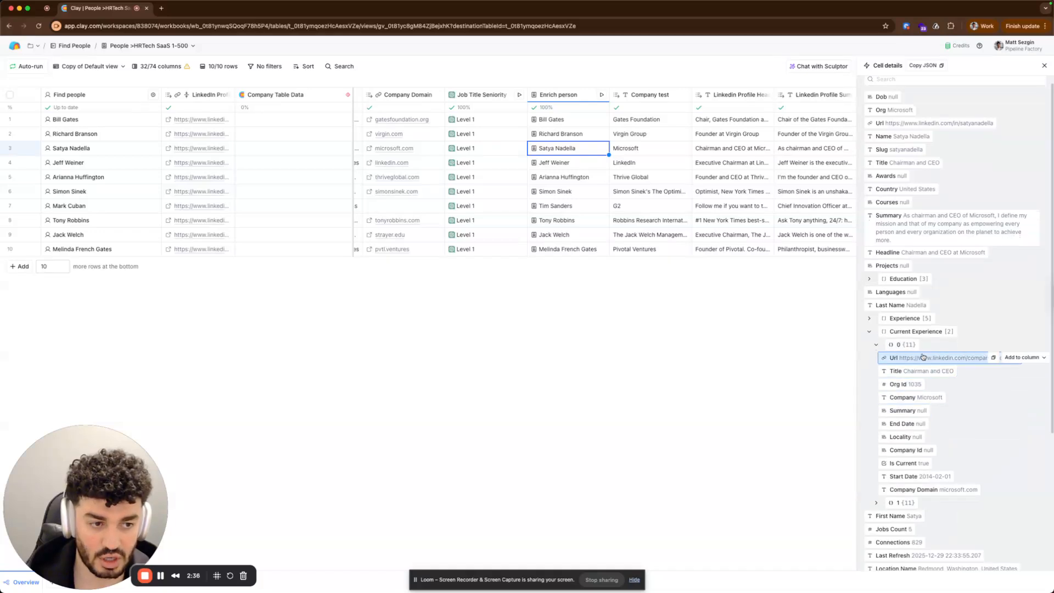
{"action": "left_click", "coordinate": [902, 331]}
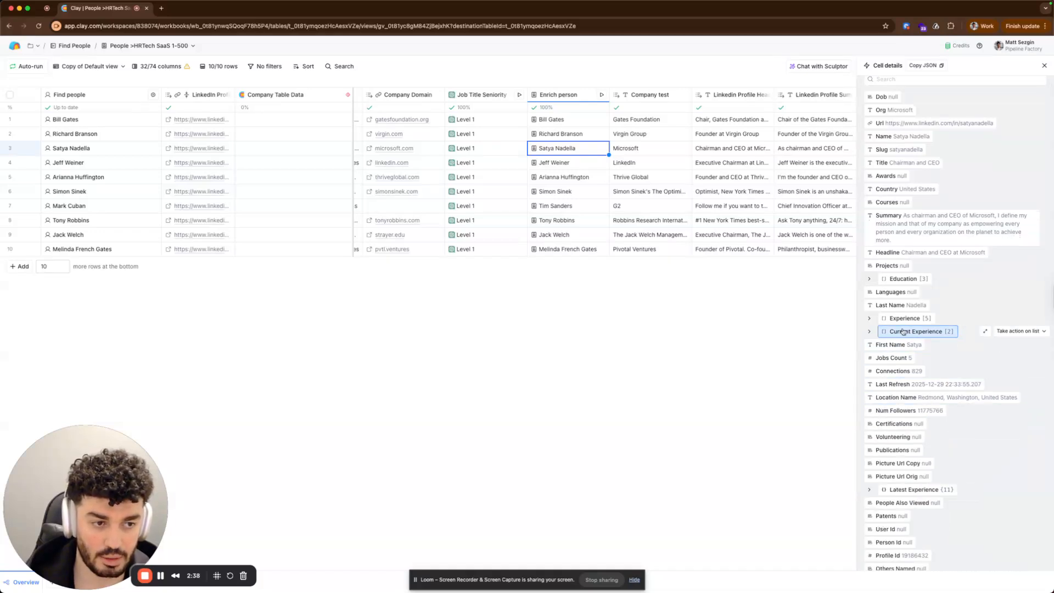
{"action": "left_click", "coordinate": [902, 331]}
{"action": "left_click", "coordinate": [903, 346]}
{"action": "left_click", "coordinate": [900, 358]}
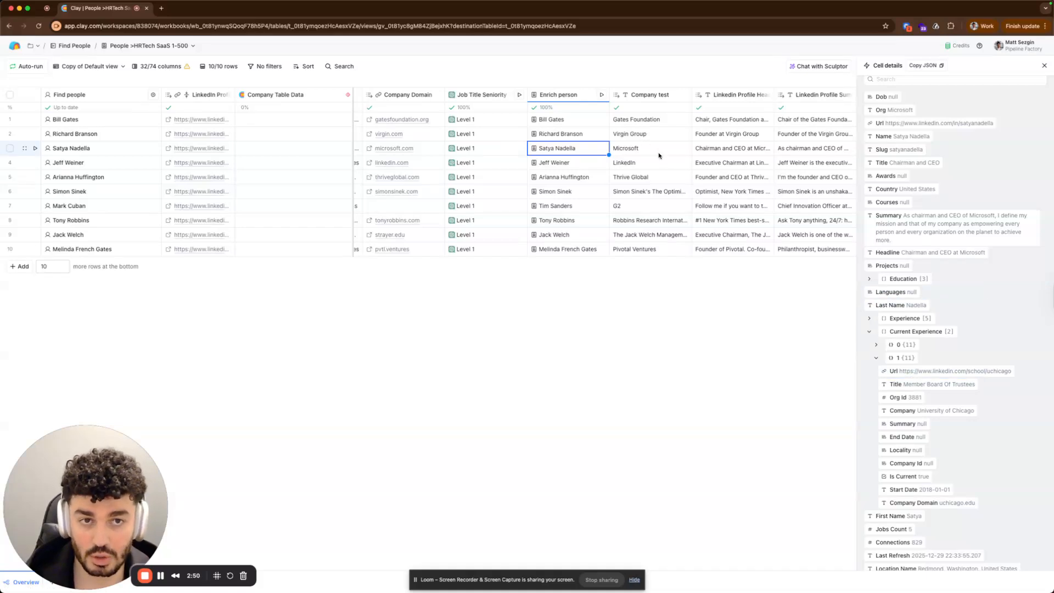
View Satya Nadella's Company Experience Match response details.
{"action": "scroll", "coordinate": [653, 151], "scroll_direction": "right", "scroll_amount": 3}
{"action": "scroll", "coordinate": [659, 156], "scroll_direction": "right", "scroll_amount": 5}
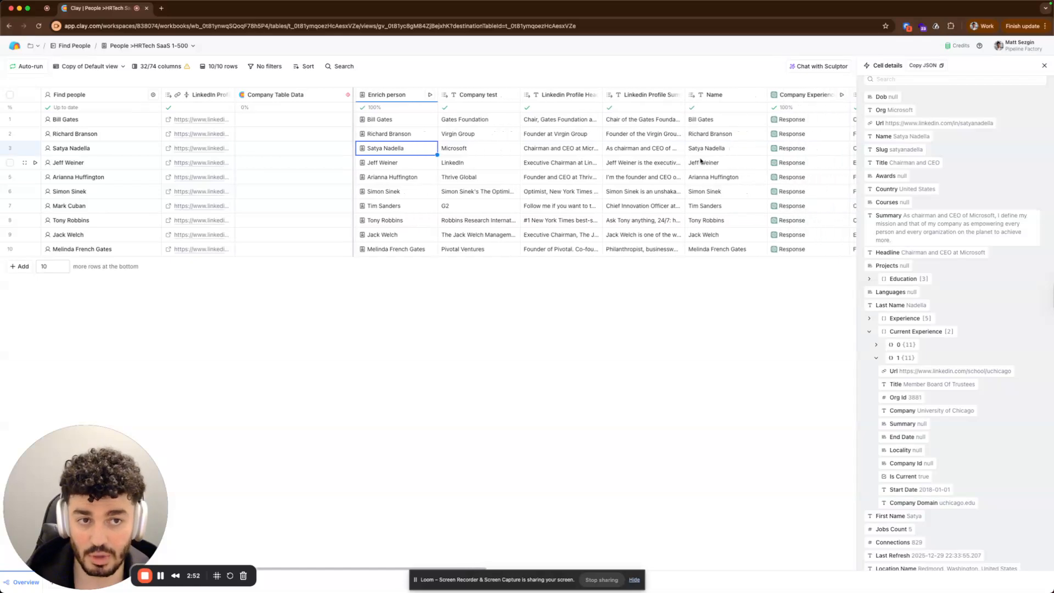
{"action": "left_click", "coordinate": [695, 150]}
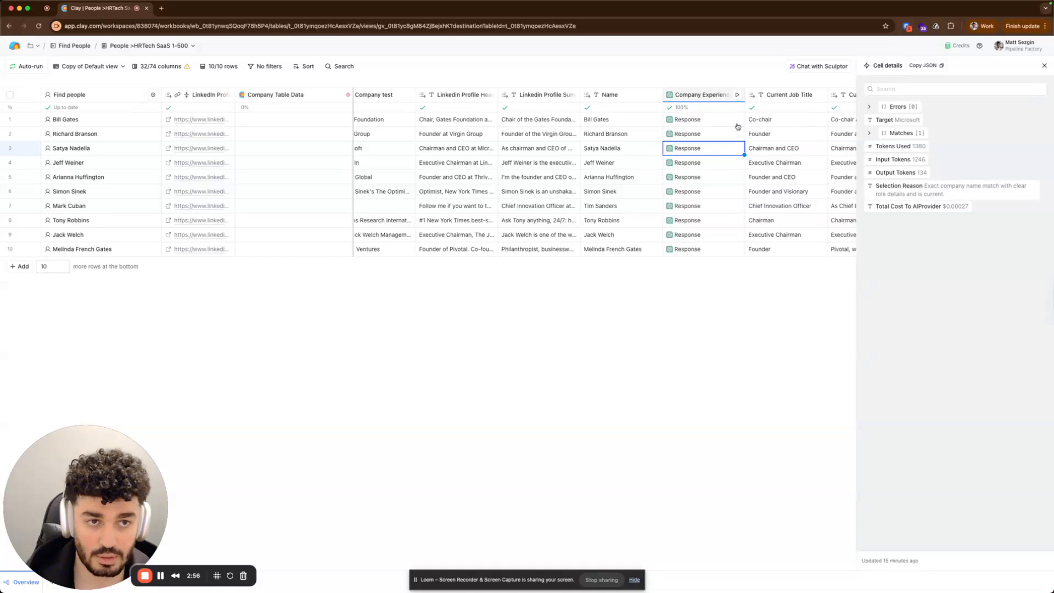
Reopen the Company Experience Match configuration and read through its prompt, JSON schema and examples.
{"action": "left_click", "coordinate": [701, 94]}
{"action": "left_click", "coordinate": [699, 132]}
{"action": "scroll", "coordinate": [913, 379], "scroll_direction": "down", "scroll_amount": 5}
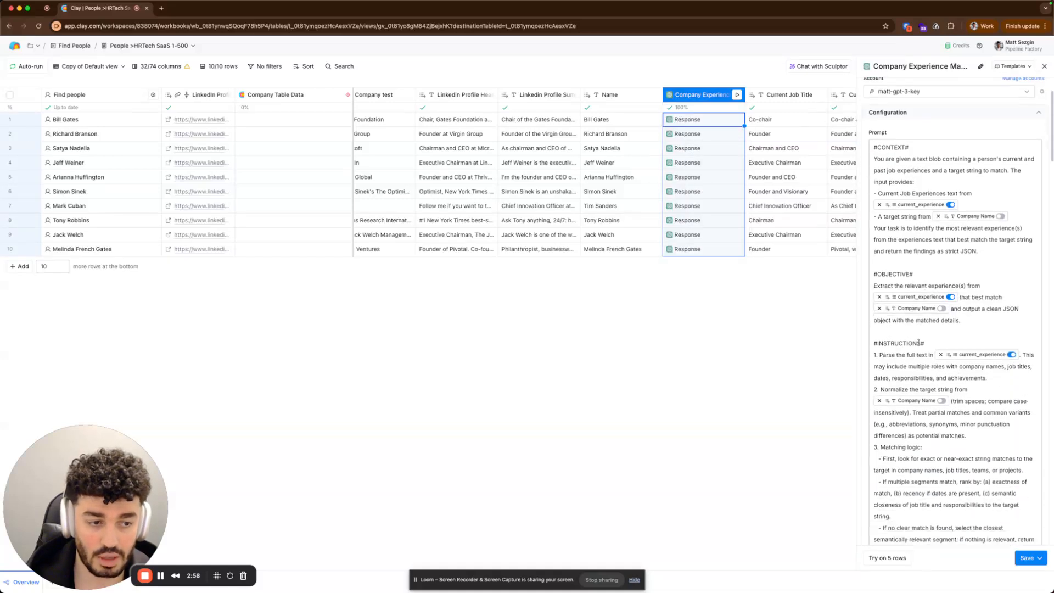
{"action": "scroll", "coordinate": [913, 379], "scroll_direction": "down", "scroll_amount": 3}
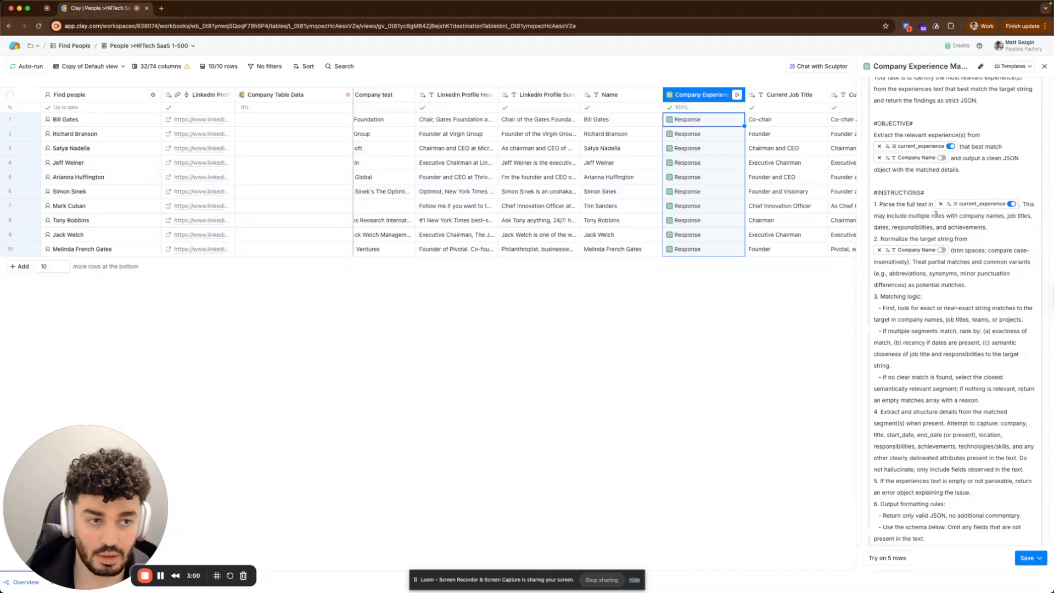
{"action": "scroll", "coordinate": [962, 293], "scroll_direction": "down", "scroll_amount": 2}
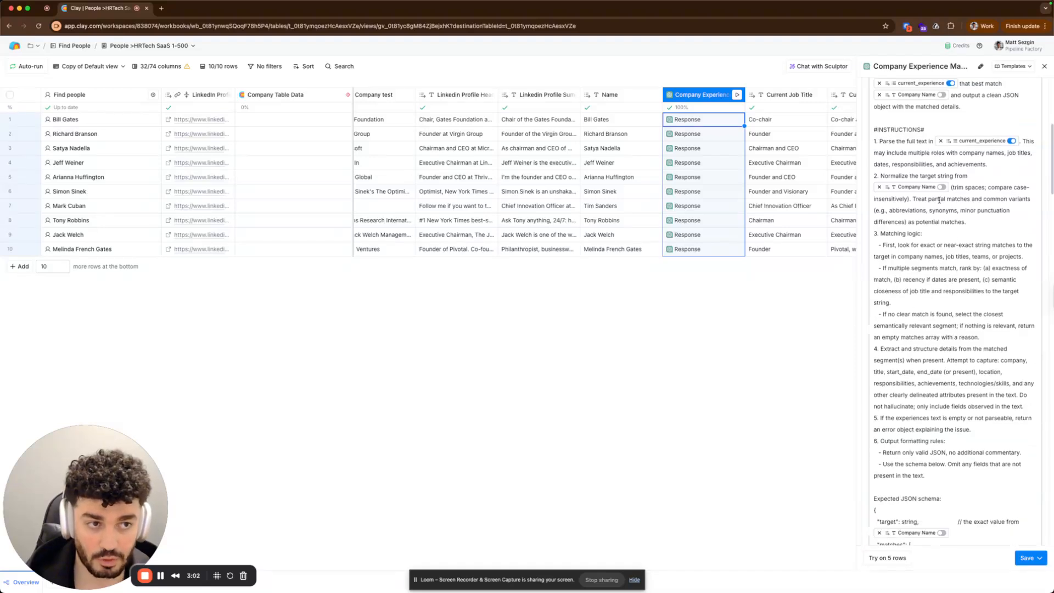
{"action": "scroll", "coordinate": [974, 231], "scroll_direction": "down", "scroll_amount": 2}
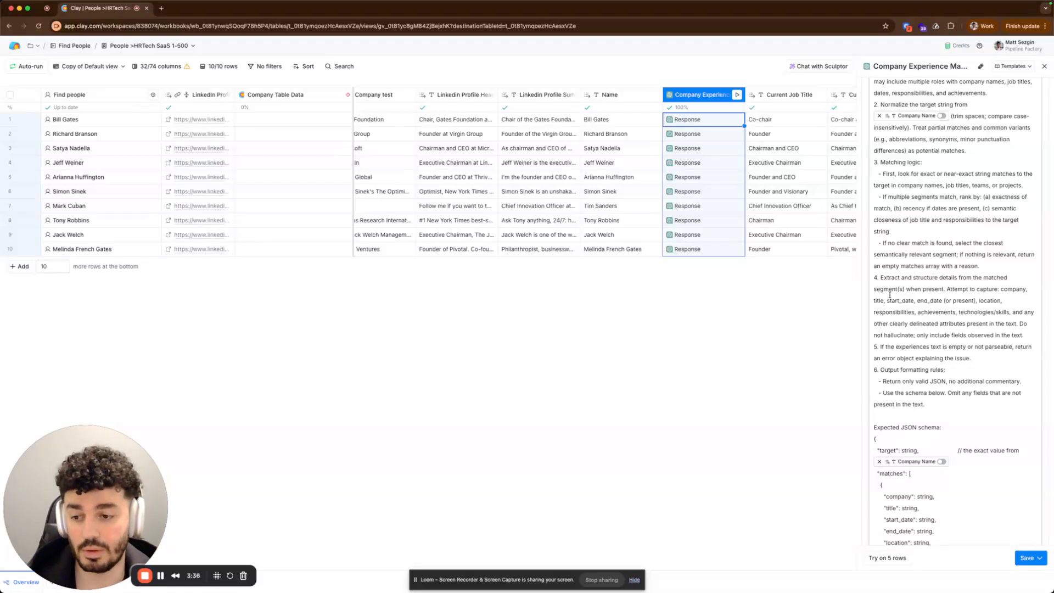
{"action": "scroll", "coordinate": [938, 345], "scroll_direction": "down", "scroll_amount": 10}
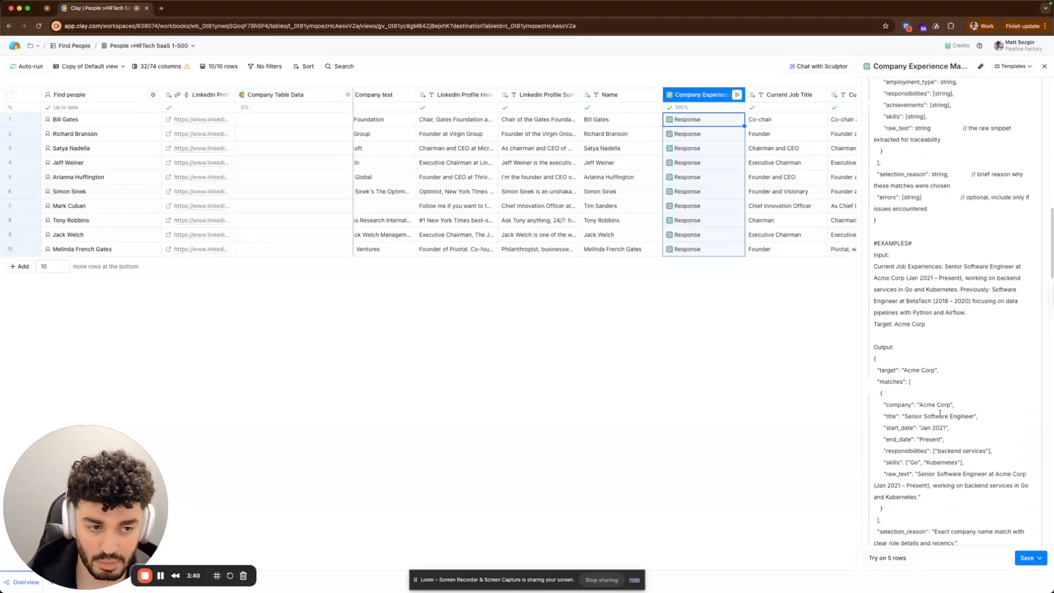
{"action": "scroll", "coordinate": [939, 413], "scroll_direction": "down", "scroll_amount": 3}
Open the Role Classification column's configuration and read its prompt context, objective and input fields.
{"action": "scroll", "coordinate": [752, 182], "scroll_direction": "right", "scroll_amount": 2}
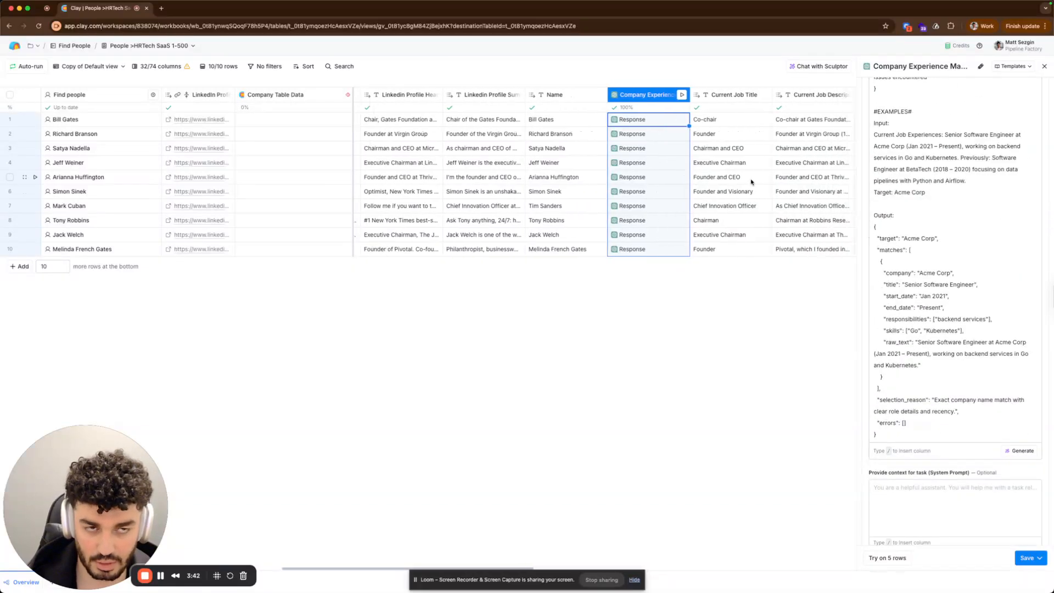
{"action": "scroll", "coordinate": [751, 182], "scroll_direction": "right", "scroll_amount": 2}
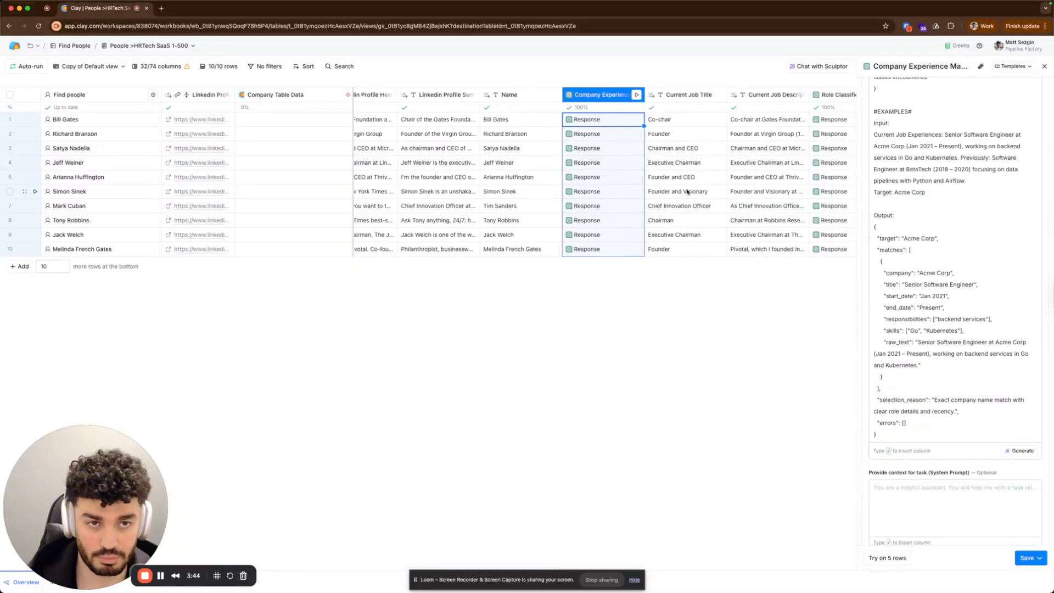
{"action": "scroll", "coordinate": [619, 199], "scroll_direction": "right", "scroll_amount": 6}
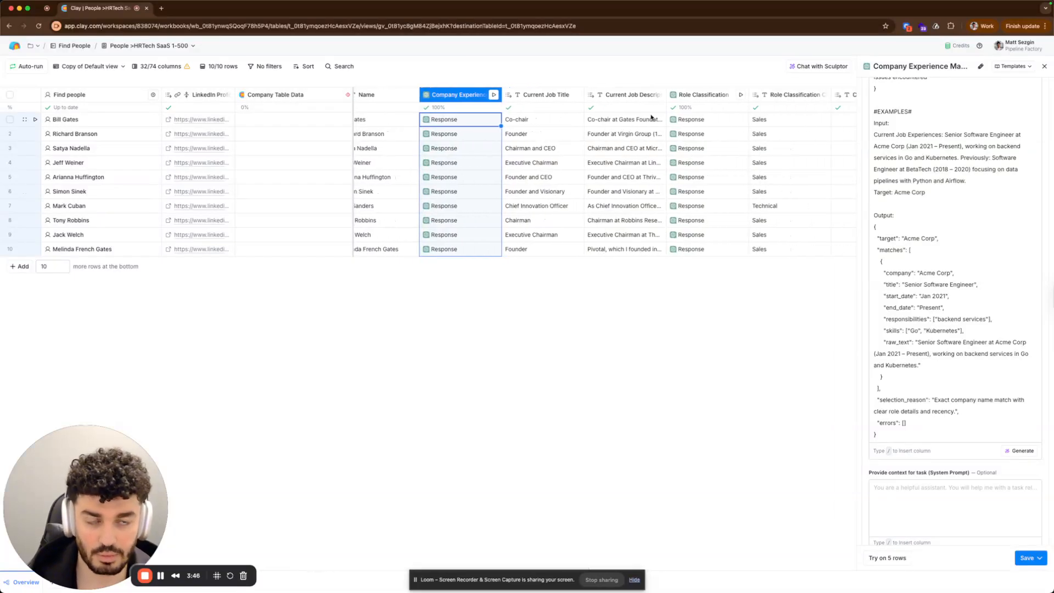
{"action": "left_click", "coordinate": [694, 100]}
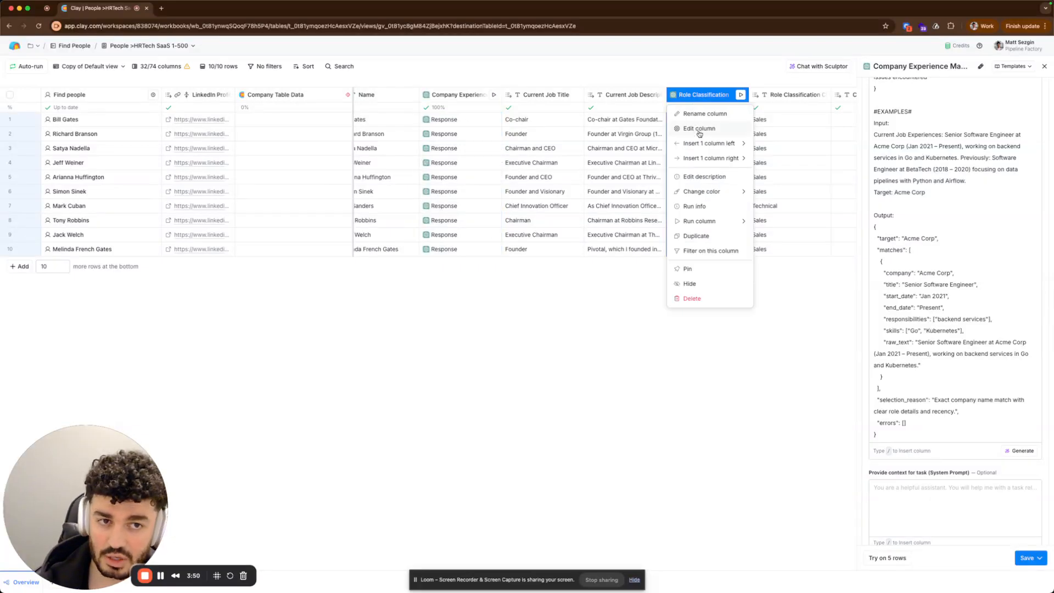
{"action": "left_click", "coordinate": [699, 134]}
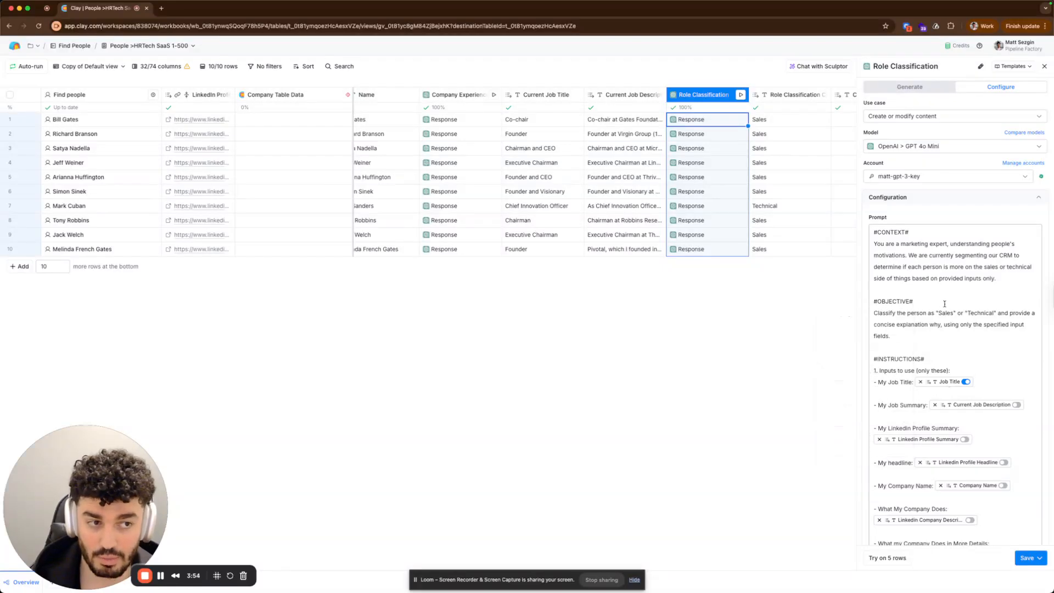
{"action": "scroll", "coordinate": [938, 338], "scroll_direction": "down", "scroll_amount": 5}
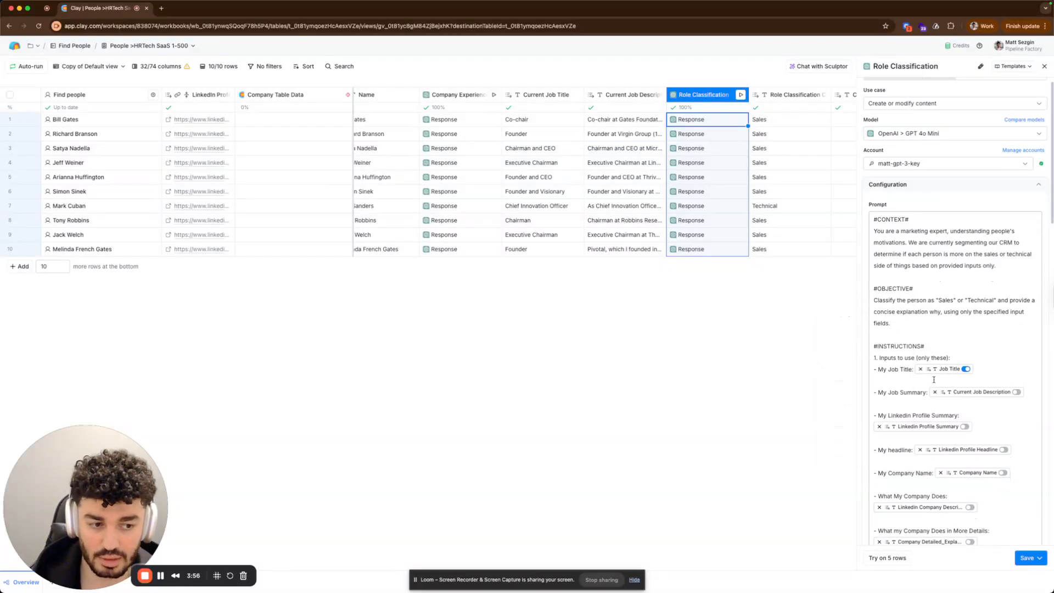
{"action": "scroll", "coordinate": [914, 459], "scroll_direction": "down", "scroll_amount": 1}
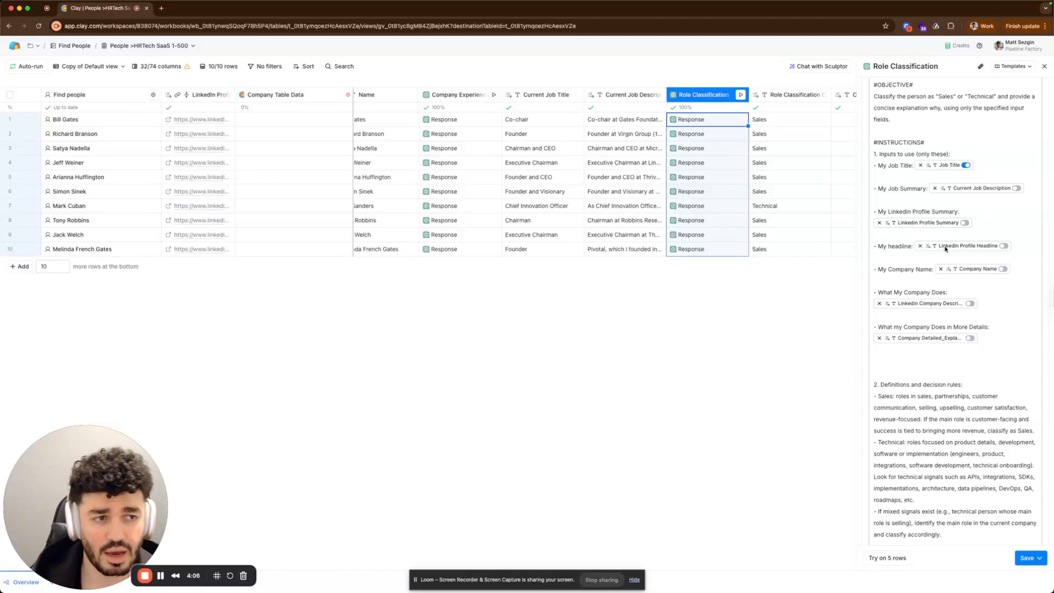
{"action": "mouse_move", "coordinate": [944, 248]}
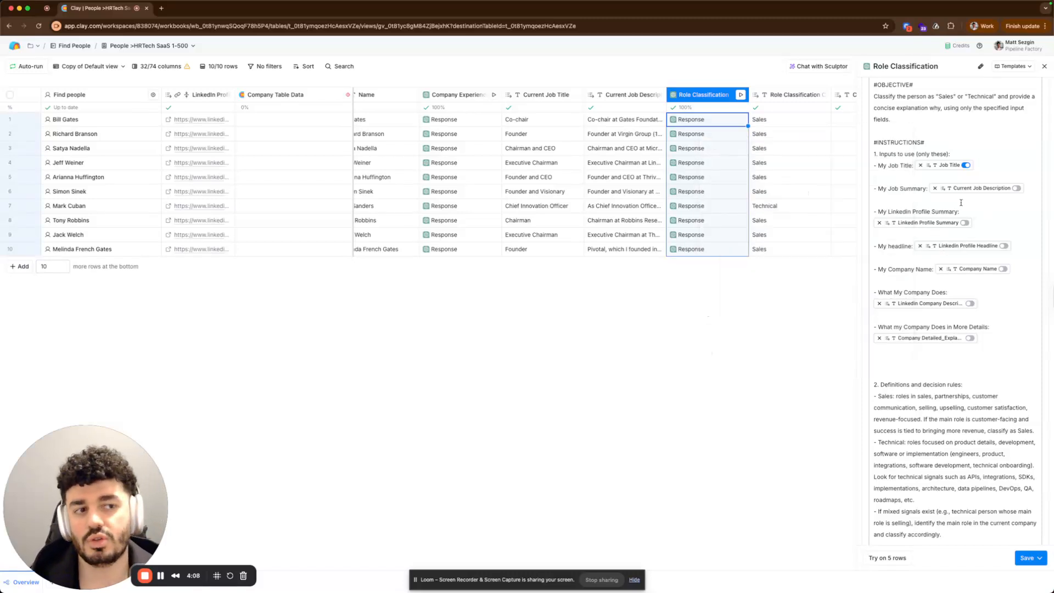
{"action": "mouse_move", "coordinate": [962, 190]}
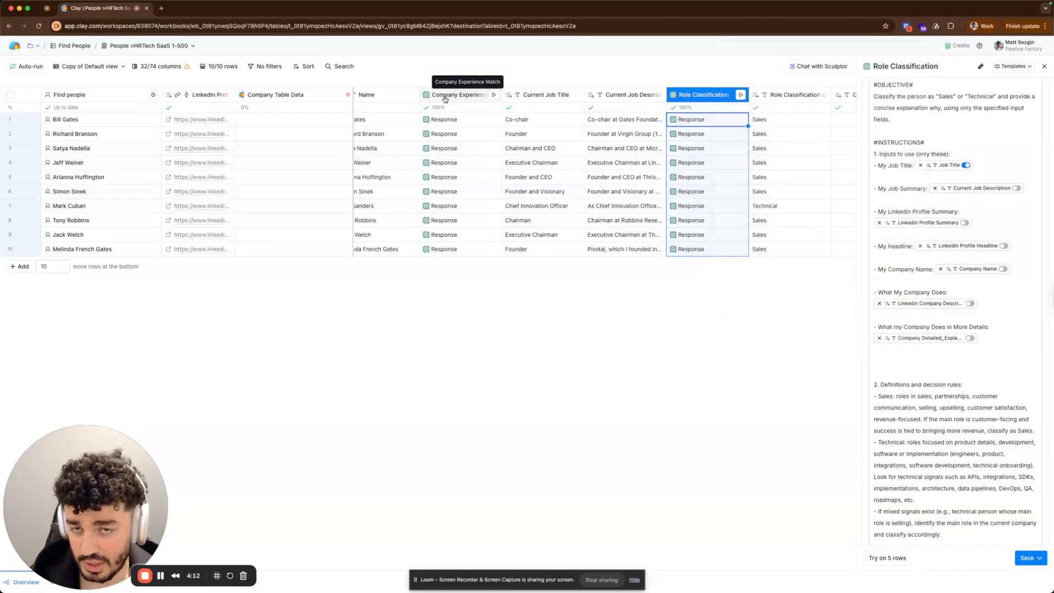
View the Company Experience Match cell details for Bill Gates and Richard Branson.
{"action": "left_click", "coordinate": [444, 120]}
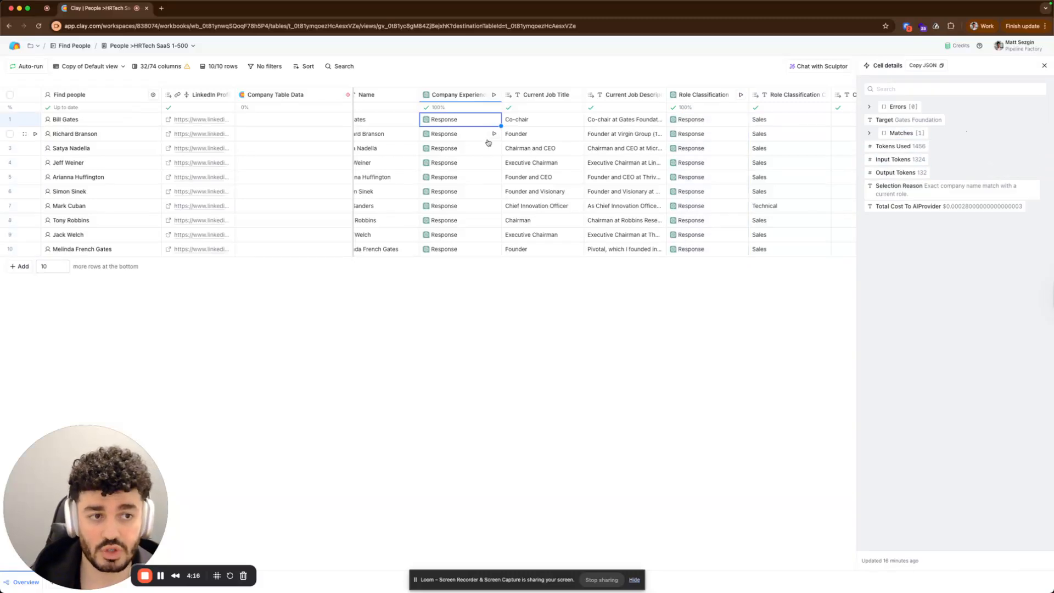
{"action": "left_click", "coordinate": [461, 136]}
Reopen the Role Classification configuration and read through its definitions, decision rules and evidence extraction instructions.
{"action": "scroll", "coordinate": [692, 208], "scroll_direction": "right", "scroll_amount": 4}
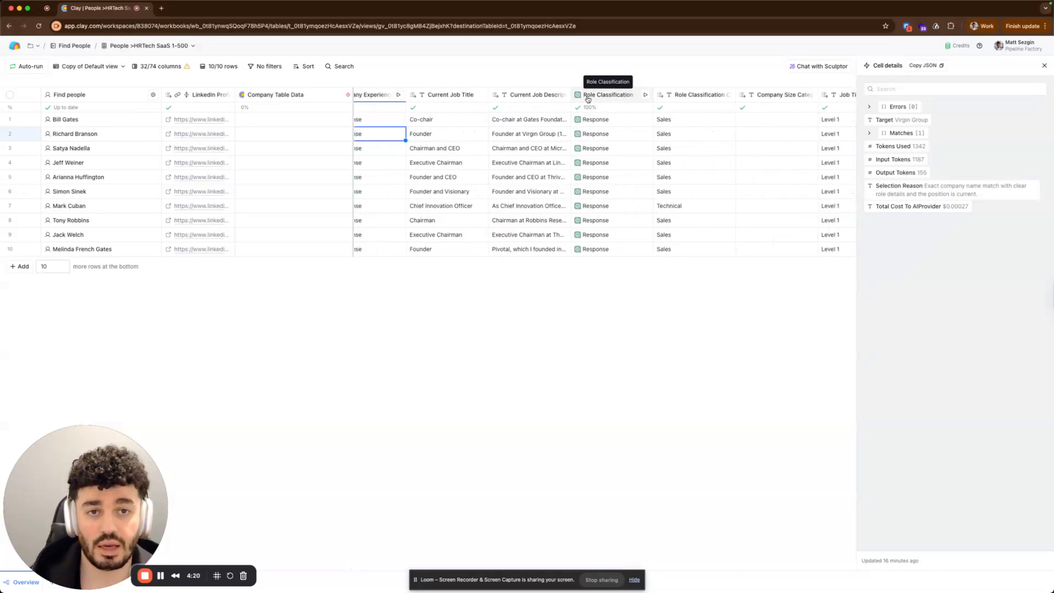
{"action": "left_click", "coordinate": [588, 98]}
{"action": "left_click", "coordinate": [604, 126]}
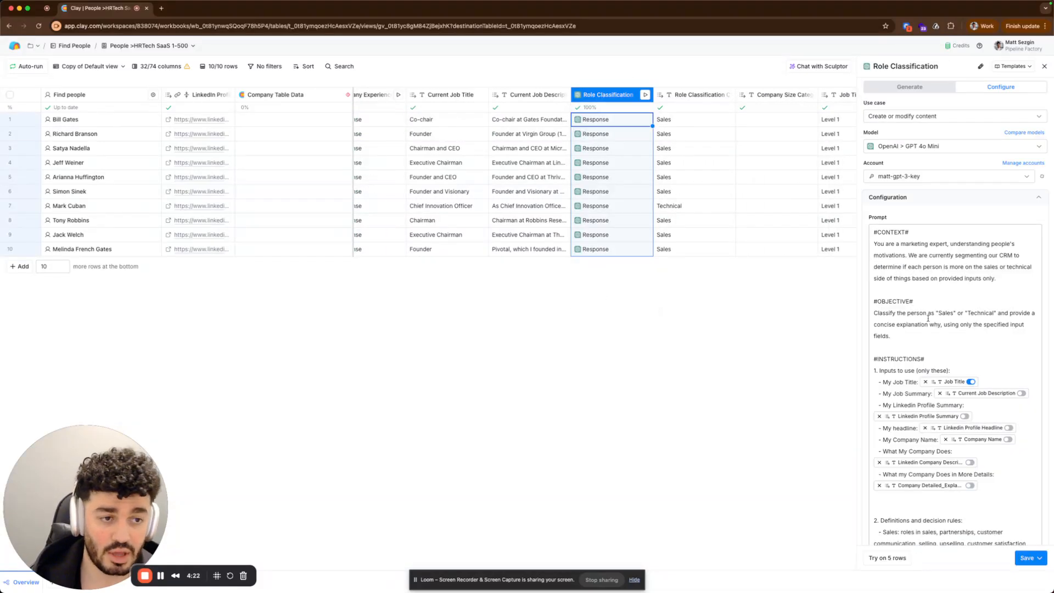
{"action": "scroll", "coordinate": [927, 318], "scroll_direction": "down", "scroll_amount": 2}
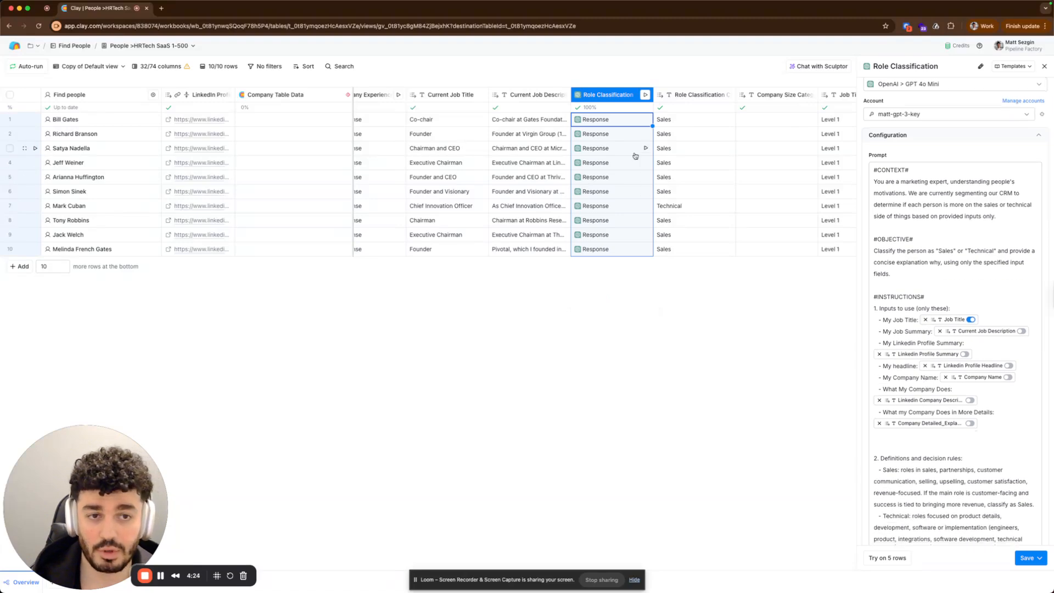
{"action": "scroll", "coordinate": [906, 329], "scroll_direction": "down", "scroll_amount": 1}
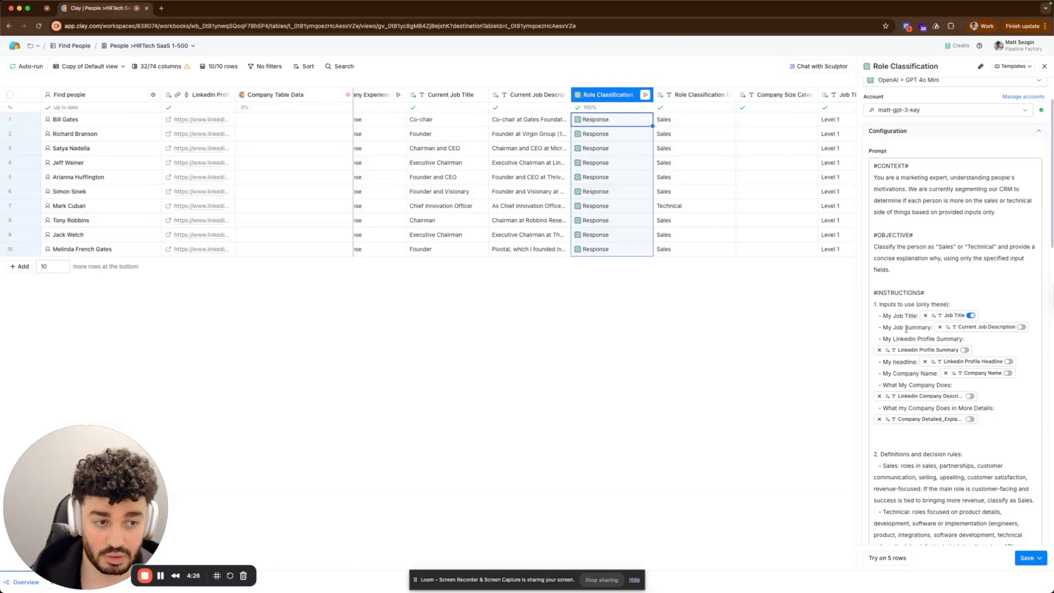
{"action": "scroll", "coordinate": [906, 328], "scroll_direction": "down", "scroll_amount": 1}
{"action": "scroll", "coordinate": [919, 350], "scroll_direction": "down", "scroll_amount": 5}
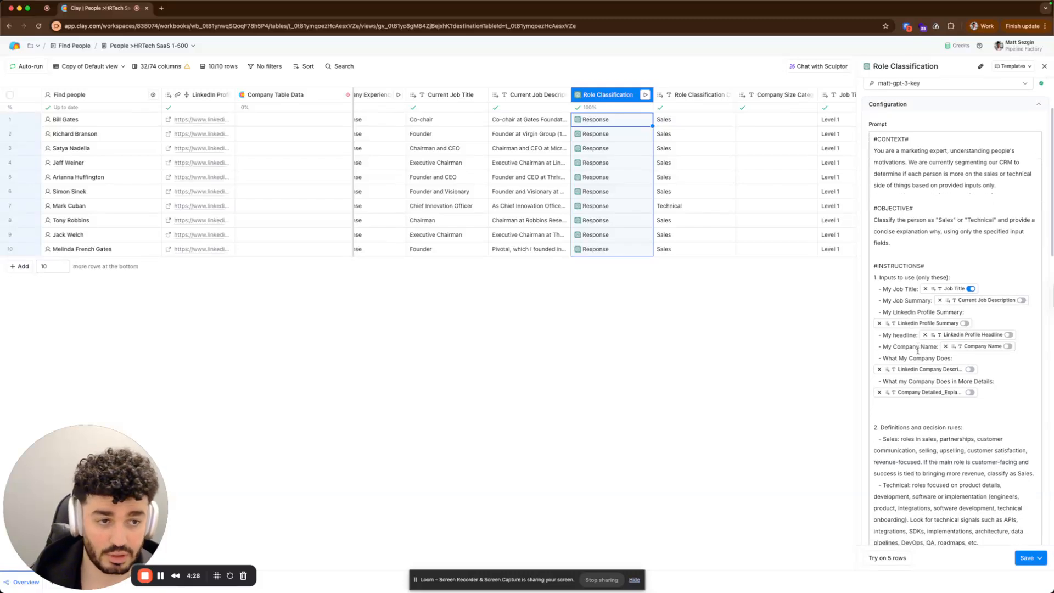
{"action": "scroll", "coordinate": [914, 417], "scroll_direction": "down", "scroll_amount": 2}
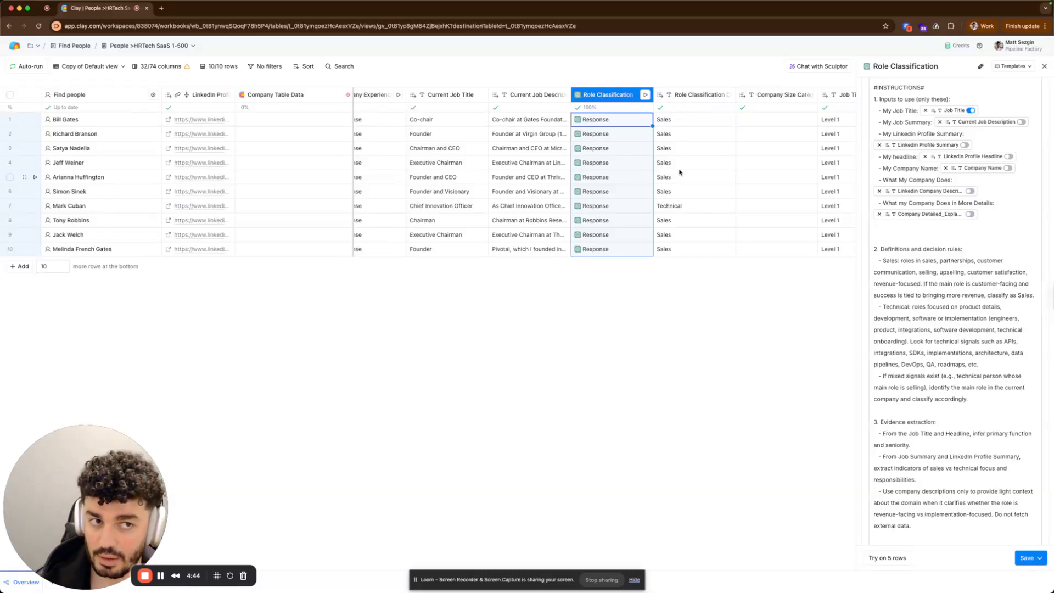
{"action": "scroll", "coordinate": [680, 170], "scroll_direction": "right", "scroll_amount": 5}
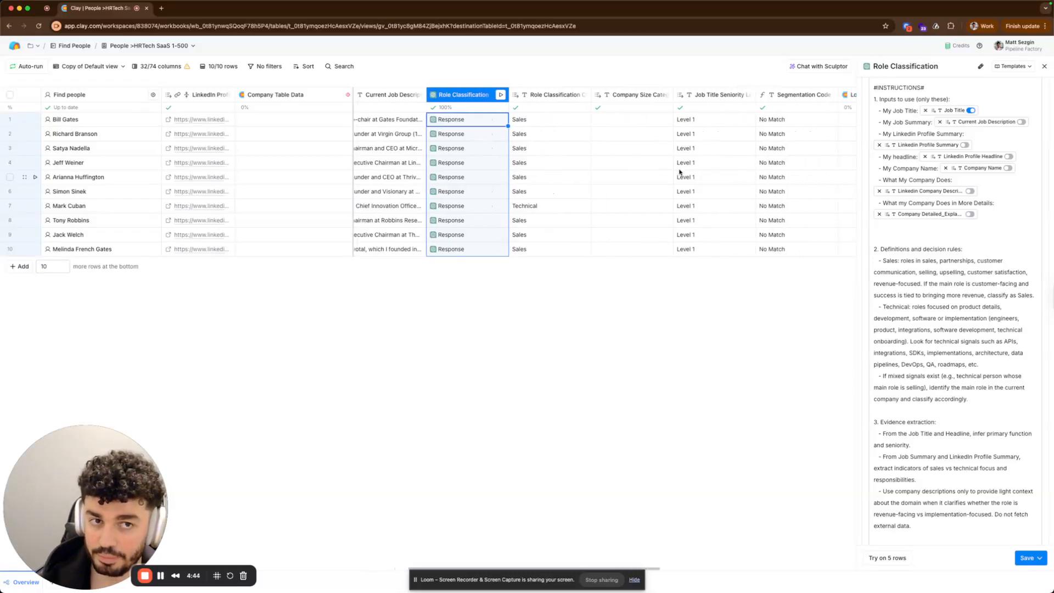
{"action": "left_click", "coordinate": [544, 95]}
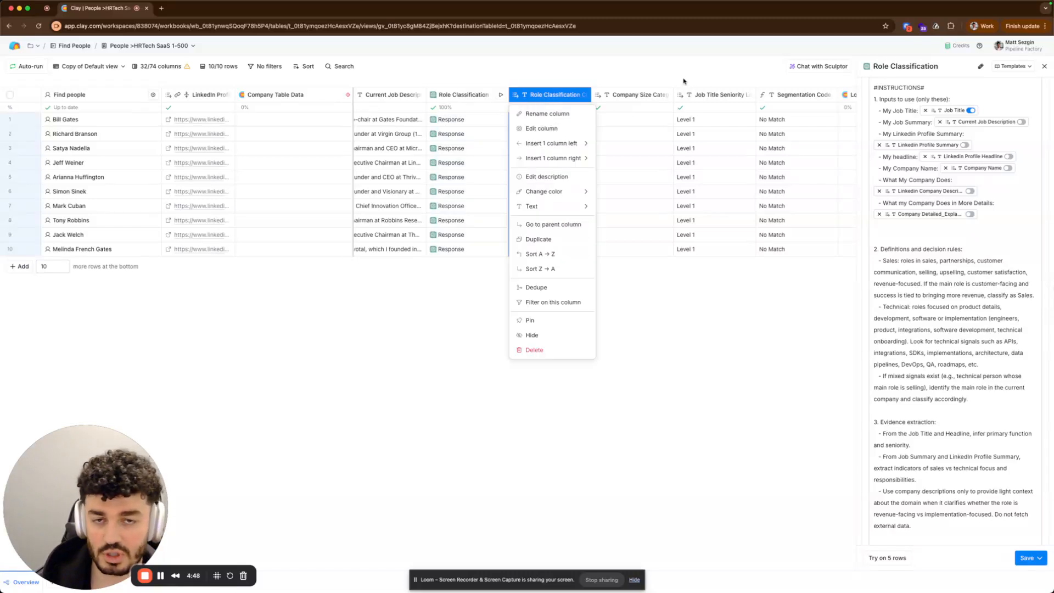
{"action": "key", "text": "Escape"}
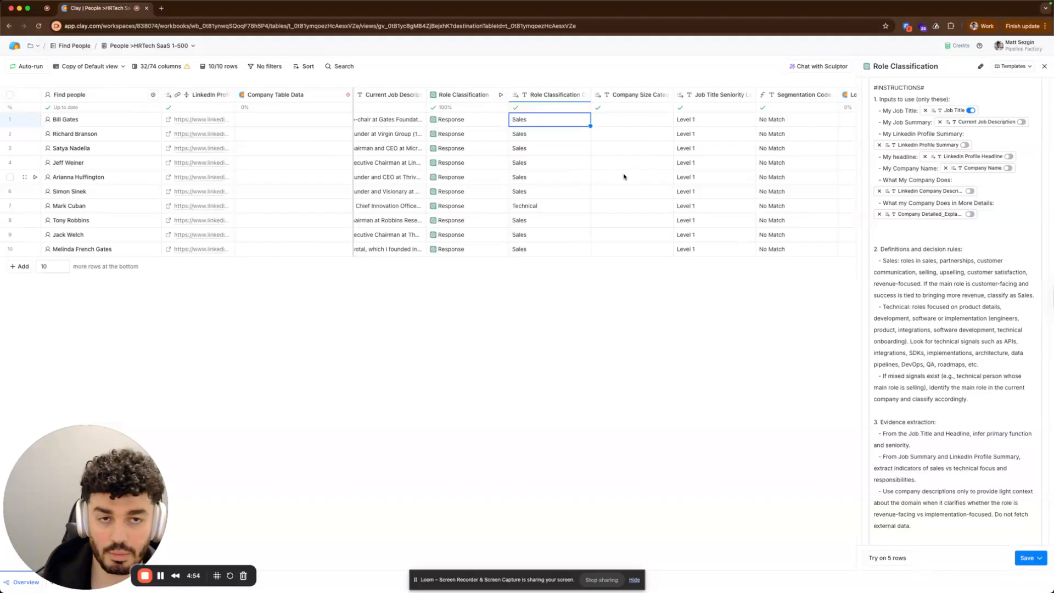
Open the Normalize Company Name column's configuration to review its company name input and run settings.
{"action": "scroll", "coordinate": [671, 170], "scroll_direction": "right", "scroll_amount": 2}
{"action": "scroll", "coordinate": [636, 138], "scroll_direction": "right", "scroll_amount": 3}
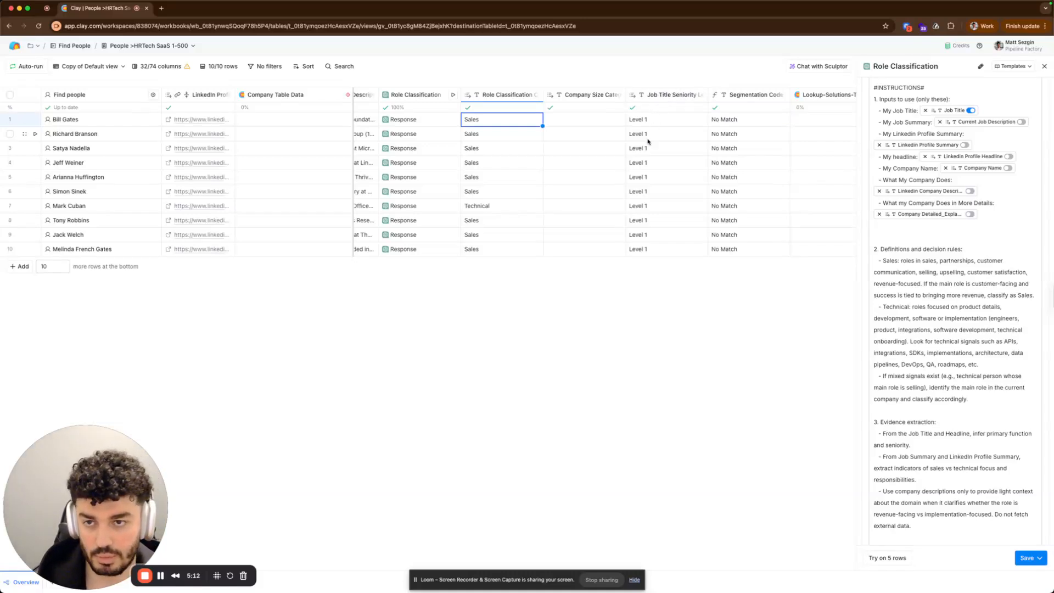
{"action": "scroll", "coordinate": [617, 170], "scroll_direction": "right", "scroll_amount": 6}
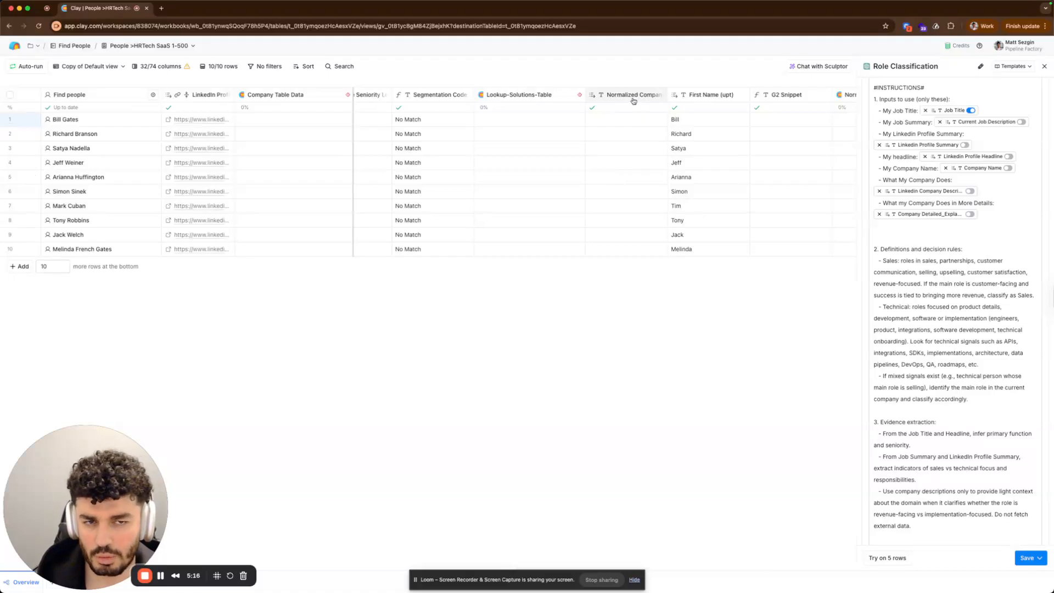
{"action": "left_click", "coordinate": [532, 94]}
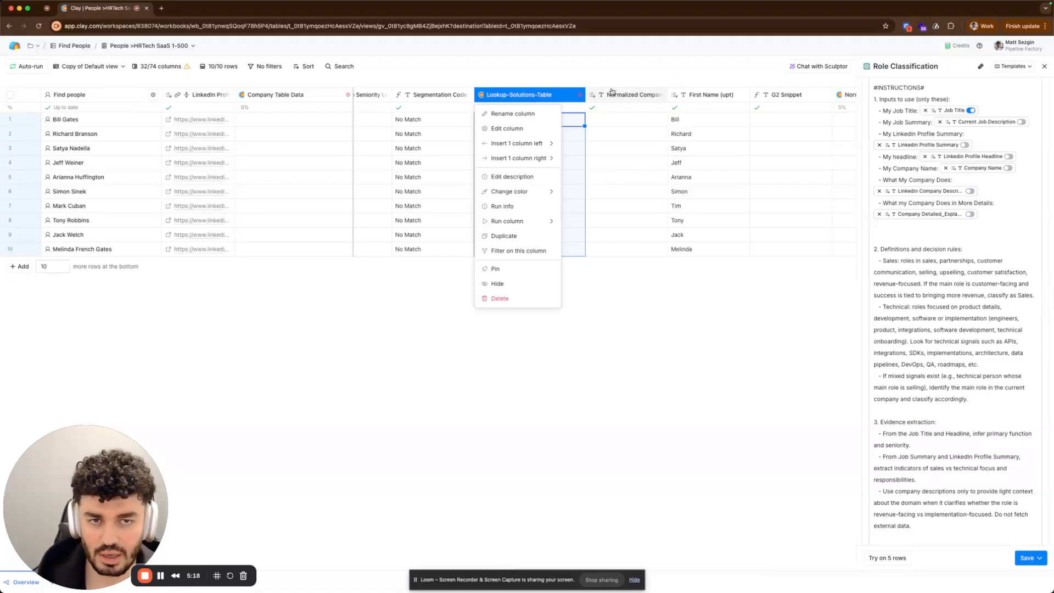
{"action": "left_click", "coordinate": [619, 92]}
{"action": "left_click", "coordinate": [619, 94]}
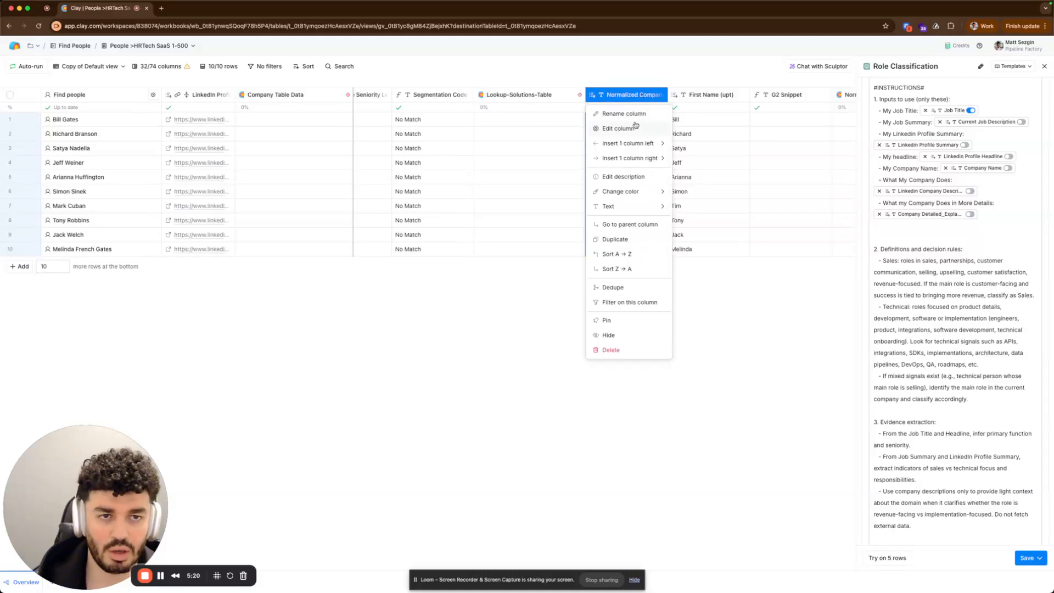
{"action": "left_click", "coordinate": [637, 83]}
{"action": "scroll", "coordinate": [683, 146], "scroll_direction": "right", "scroll_amount": 5}
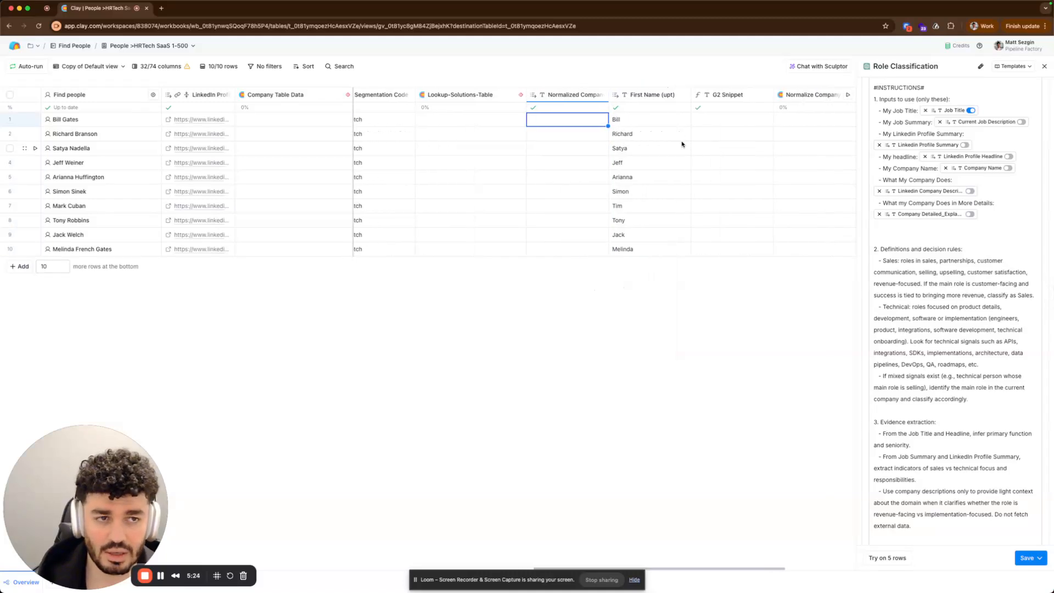
{"action": "left_click", "coordinate": [733, 110]}
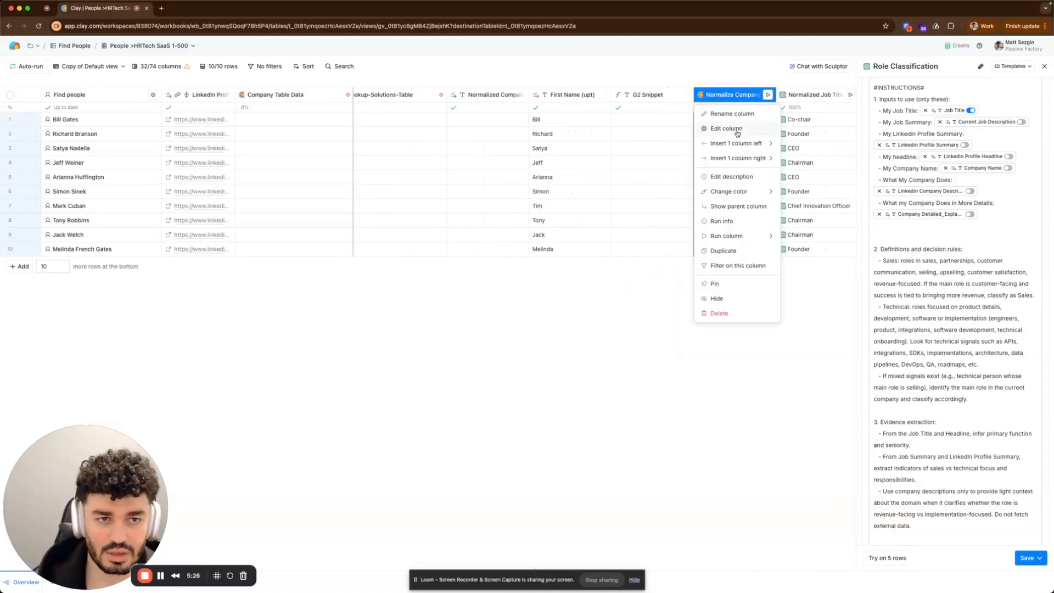
{"action": "left_click", "coordinate": [736, 133]}
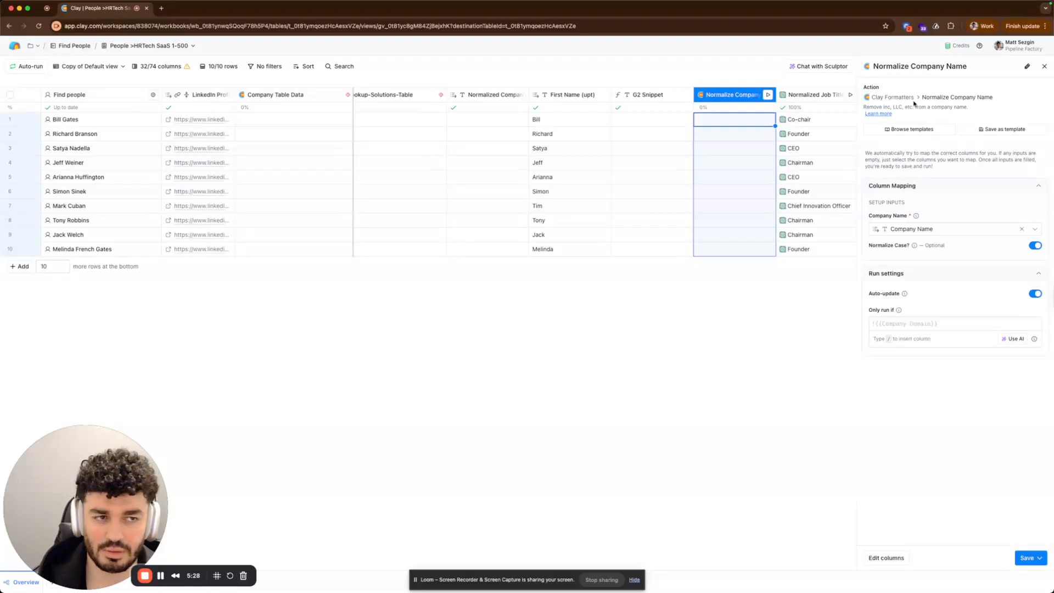
Open the Normalized Job Title column's configuration and read through its prompt context, objective, instructions and examples.
{"action": "scroll", "coordinate": [728, 148], "scroll_direction": "right", "scroll_amount": 4}
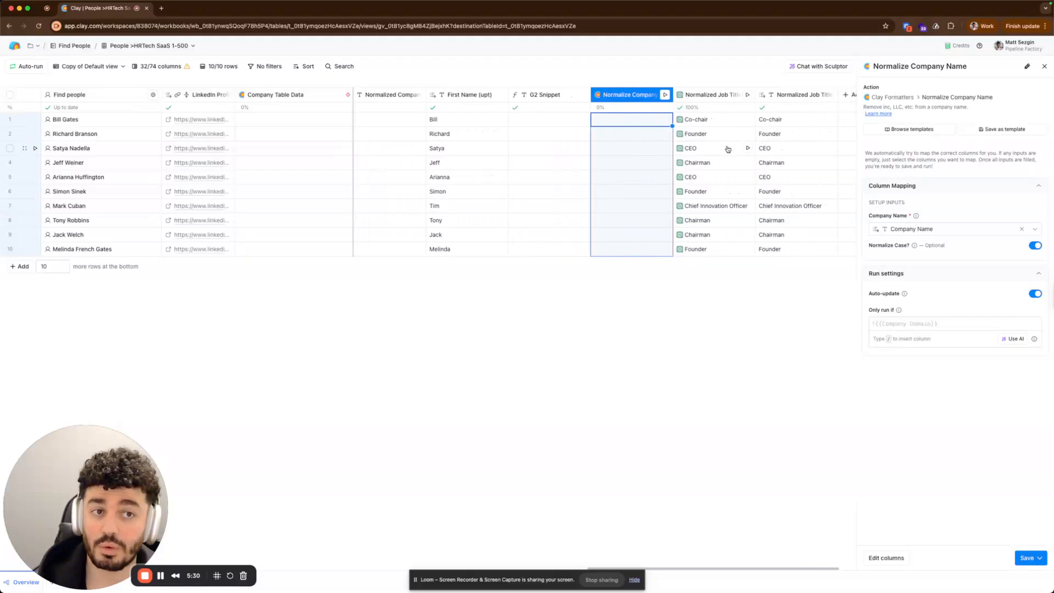
{"action": "left_click", "coordinate": [715, 95]}
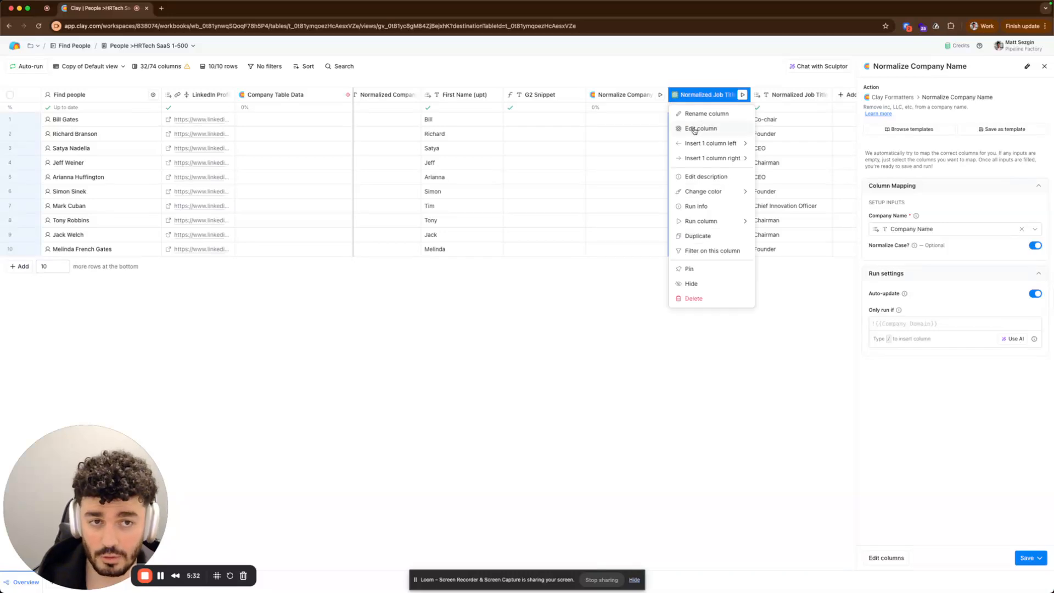
{"action": "left_click", "coordinate": [693, 130]}
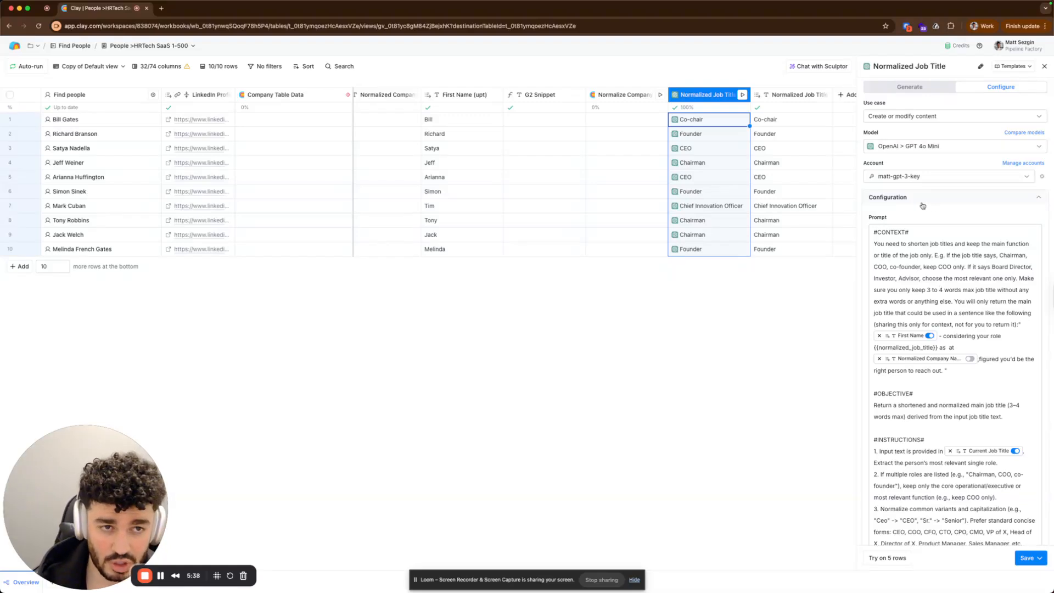
{"action": "scroll", "coordinate": [942, 341], "scroll_direction": "down", "scroll_amount": 1}
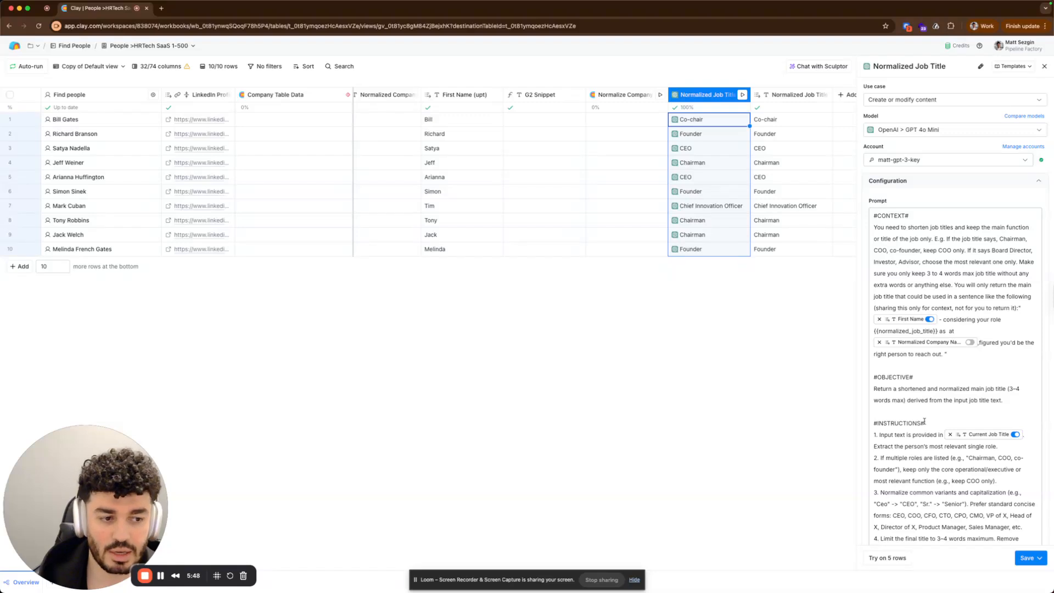
{"action": "scroll", "coordinate": [924, 421], "scroll_direction": "down", "scroll_amount": 2}
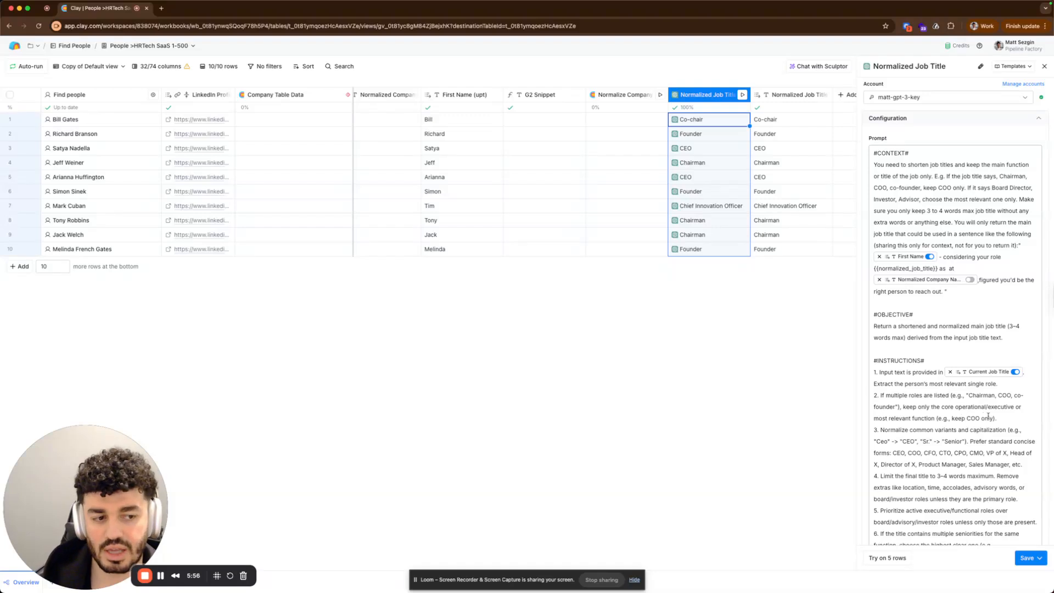
{"action": "left_click_drag", "start_coordinate": [996, 419], "coordinate": [932, 409]}
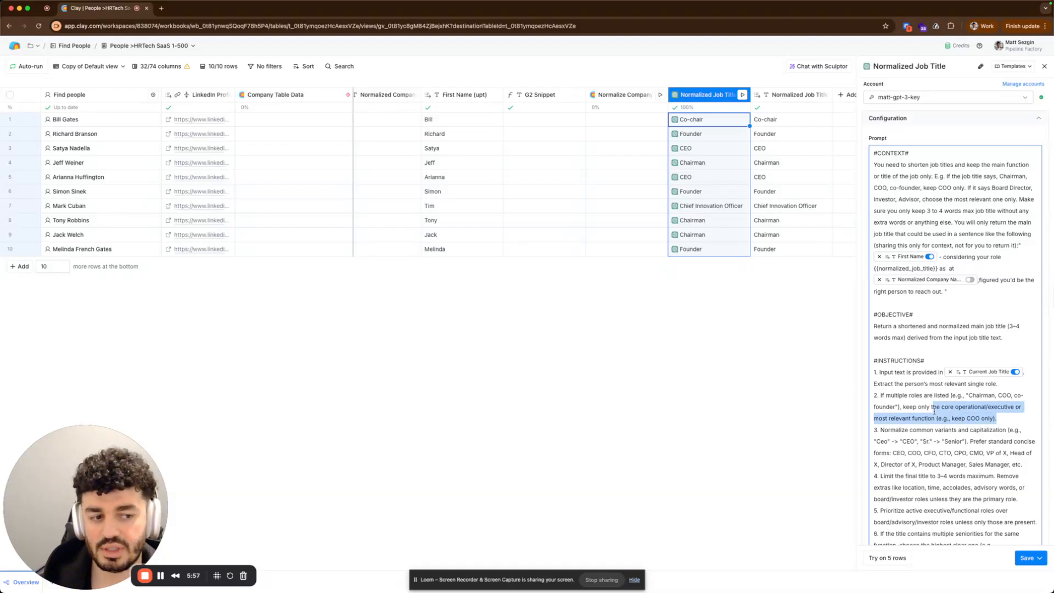
{"action": "left_click", "coordinate": [929, 438]}
{"action": "scroll", "coordinate": [948, 453], "scroll_direction": "down", "scroll_amount": 2}
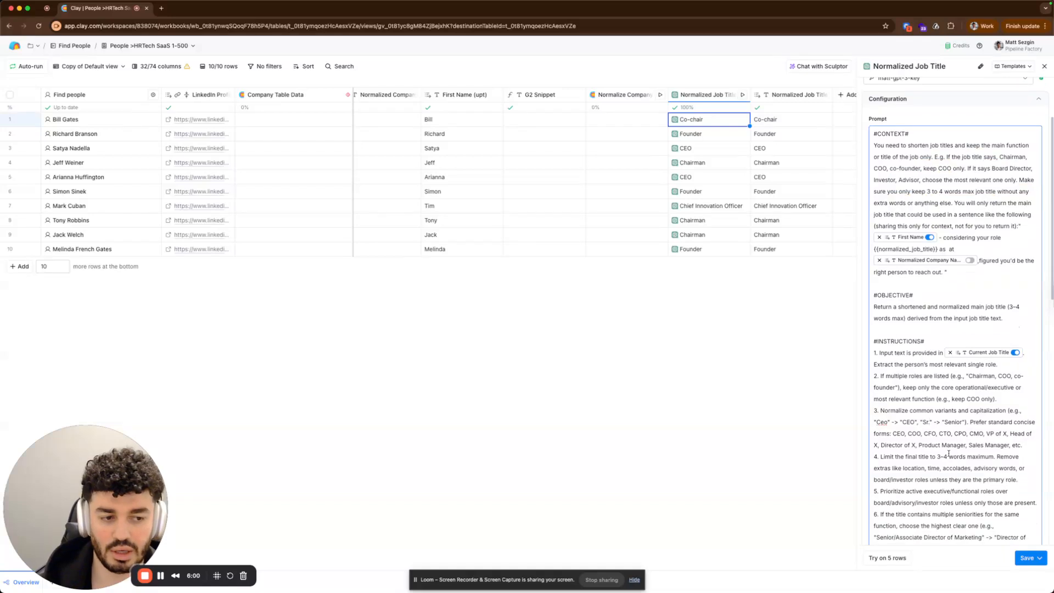
{"action": "scroll", "coordinate": [971, 372], "scroll_direction": "down", "scroll_amount": 2}
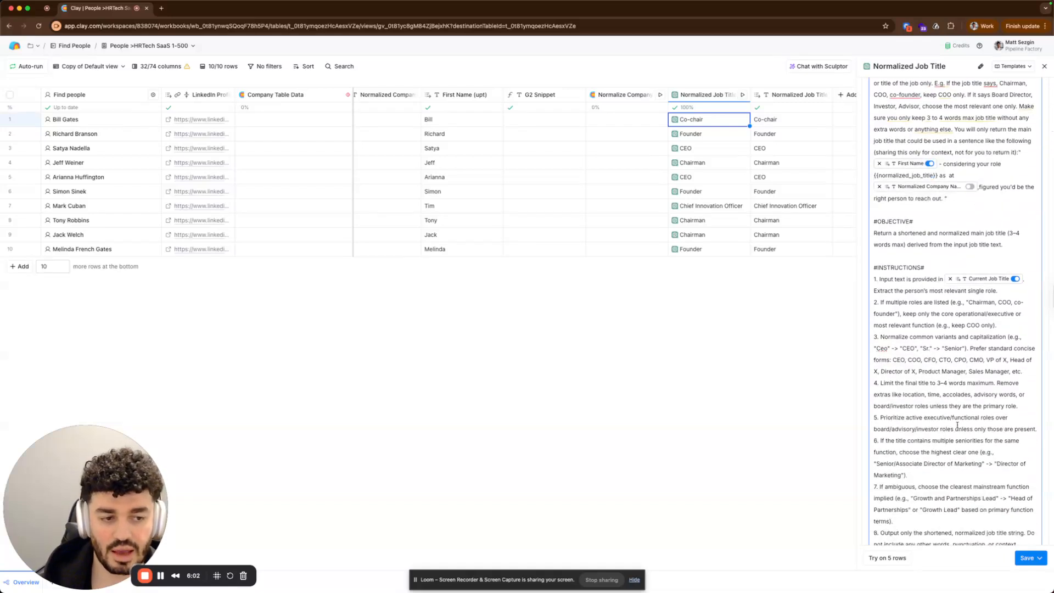
{"action": "scroll", "coordinate": [988, 346], "scroll_direction": "down", "scroll_amount": 2}
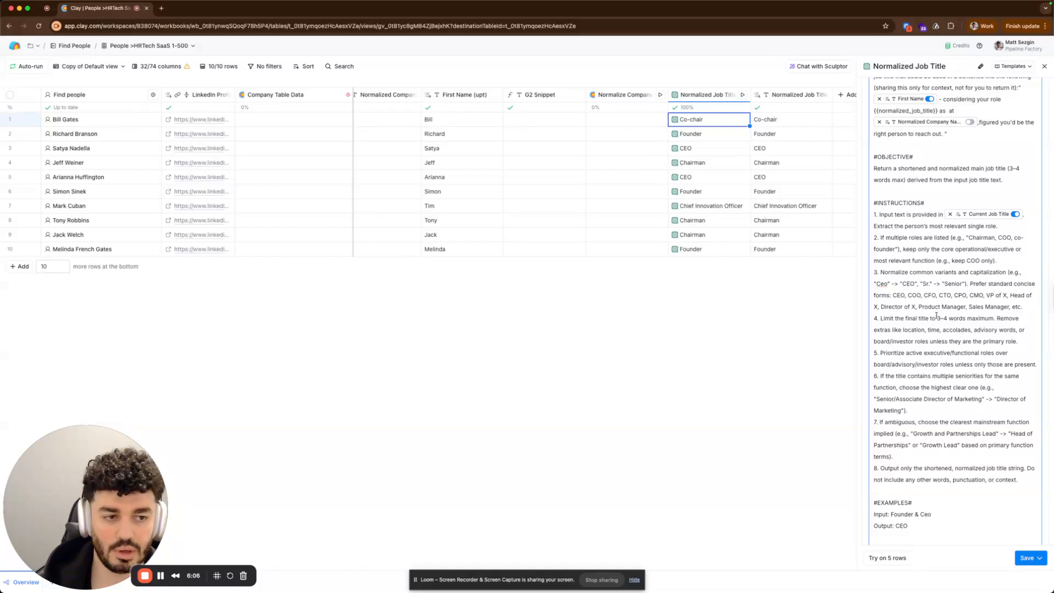
Read through the Normalized Job Title prompt's remaining instructions and its input/output examples.
{"action": "scroll", "coordinate": [928, 332], "scroll_direction": "down", "scroll_amount": 2}
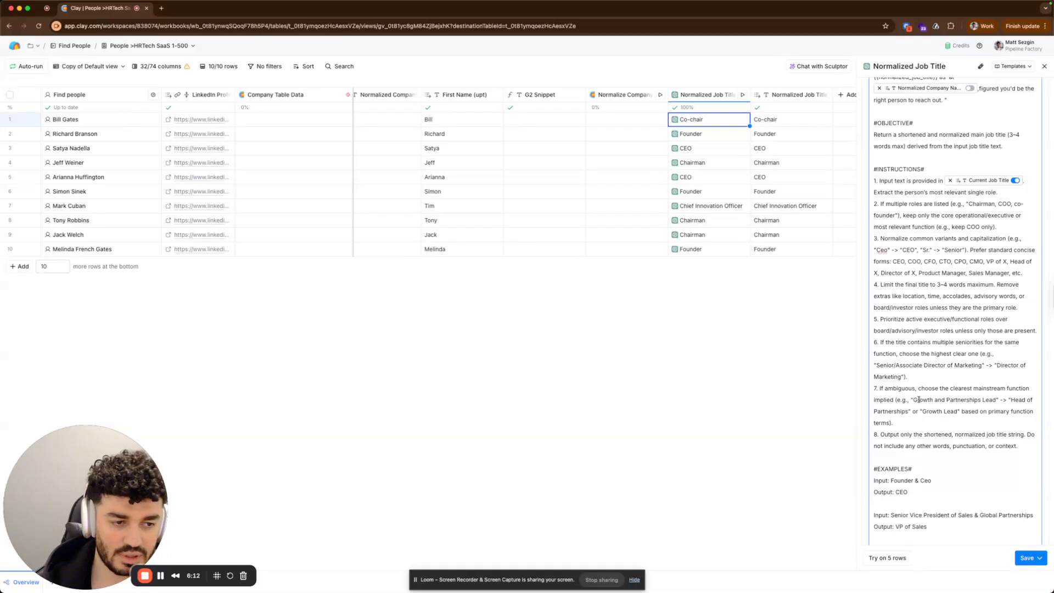
{"action": "left_click_drag", "start_coordinate": [921, 401], "coordinate": [966, 400]}
{"action": "left_click", "coordinate": [991, 400]}
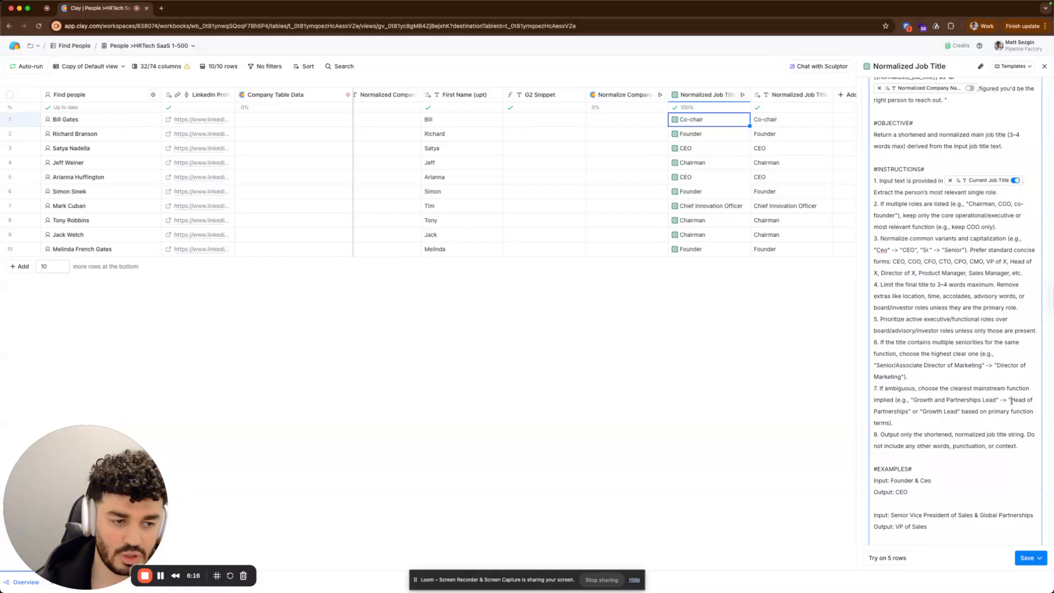
{"action": "left_click_drag", "start_coordinate": [1011, 401], "coordinate": [968, 413]}
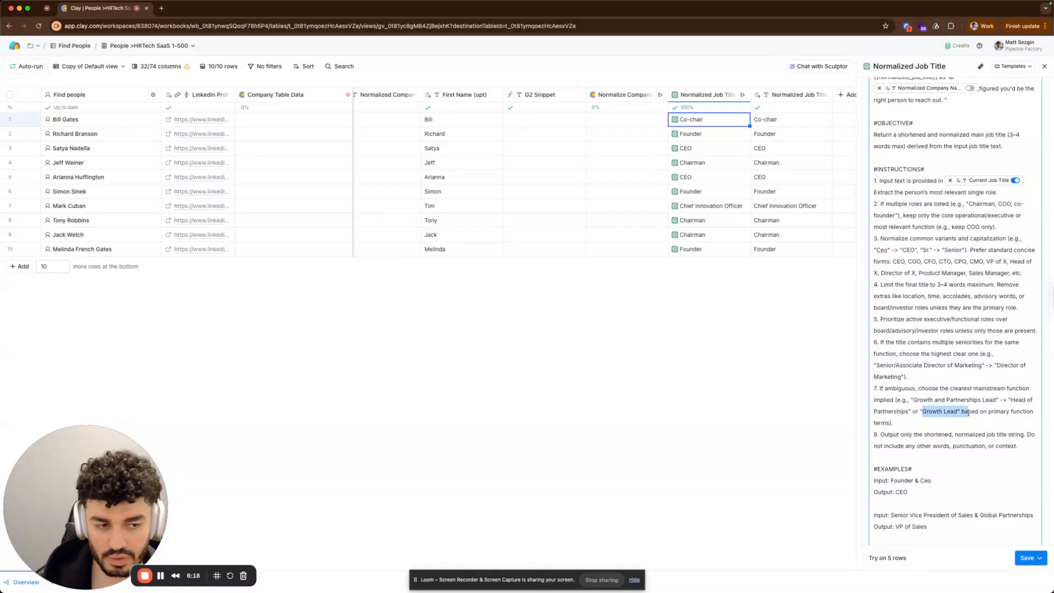
{"action": "left_click", "coordinate": [988, 418]}
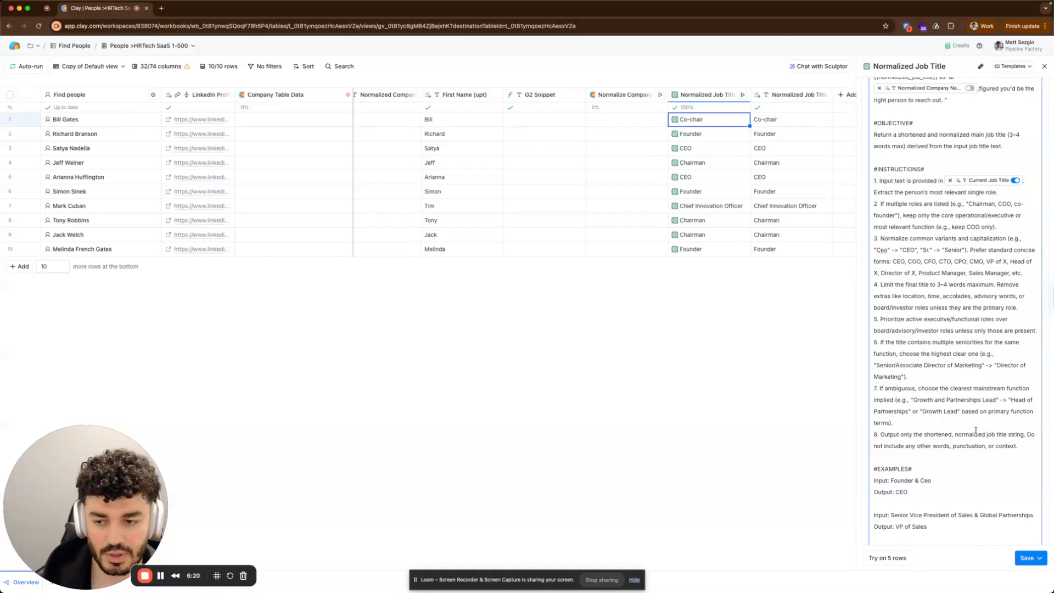
{"action": "scroll", "coordinate": [972, 434], "scroll_direction": "down", "scroll_amount": 5}
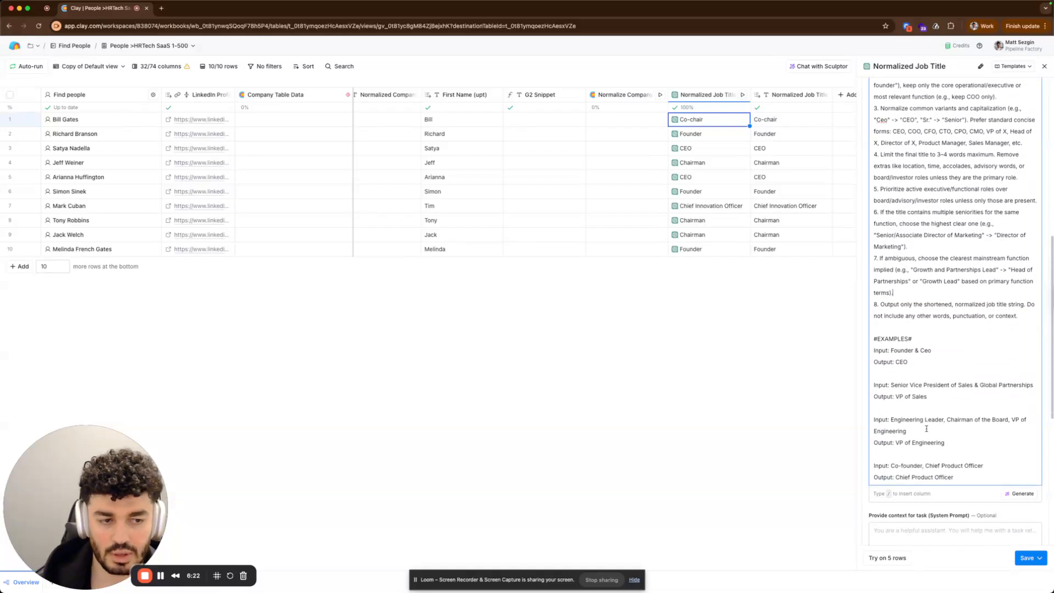
{"action": "left_click_drag", "start_coordinate": [879, 338], "coordinate": [897, 362]}
{"action": "left_click", "coordinate": [923, 351]}
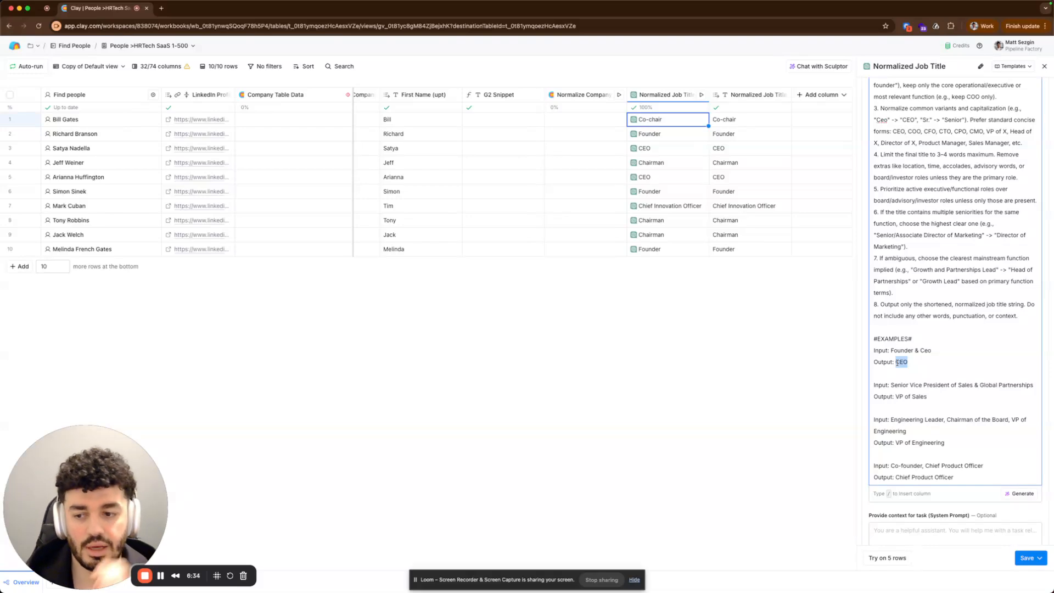
Browse back across the table to review the Role Classification, Job Title Seniority and Segmentation Code columns.
{"action": "scroll", "coordinate": [734, 214], "scroll_direction": "right", "scroll_amount": 1}
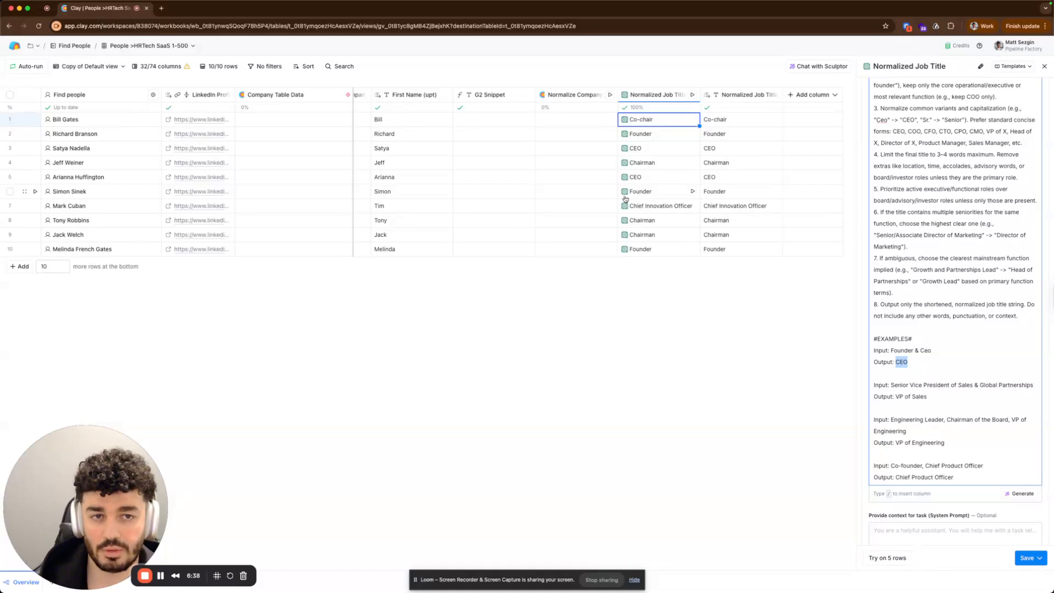
{"action": "scroll", "coordinate": [624, 198], "scroll_direction": "left", "scroll_amount": 5}
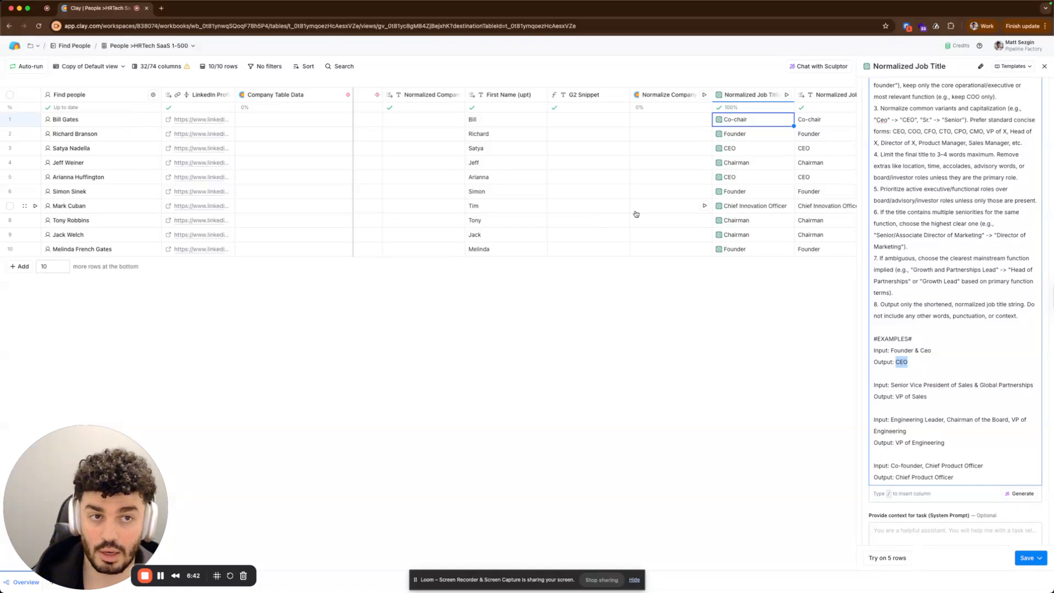
{"action": "scroll", "coordinate": [636, 213], "scroll_direction": "left", "scroll_amount": 12}
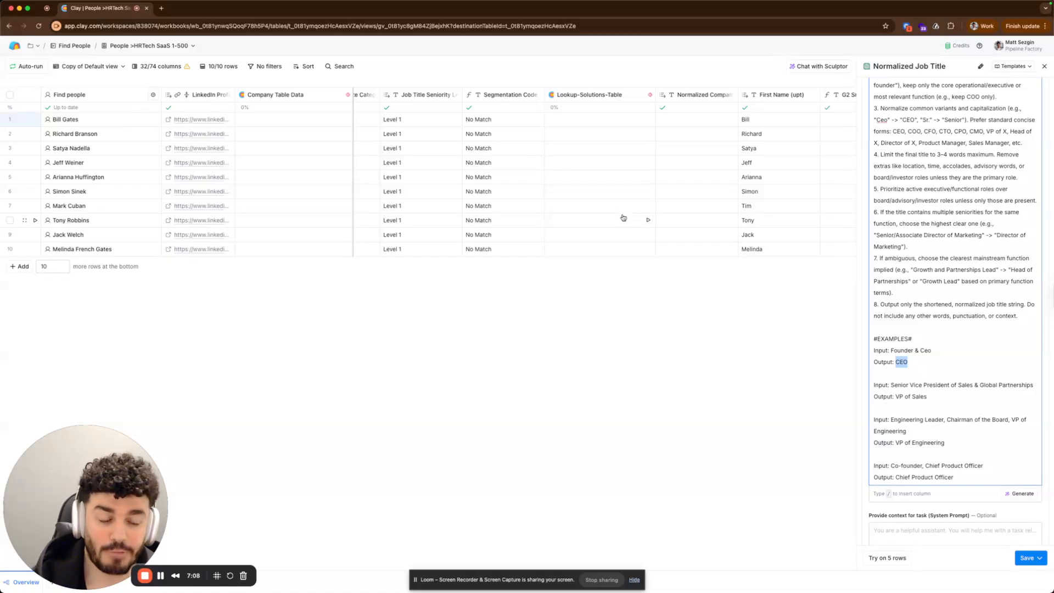
{"action": "scroll", "coordinate": [609, 218], "scroll_direction": "left", "scroll_amount": 5}
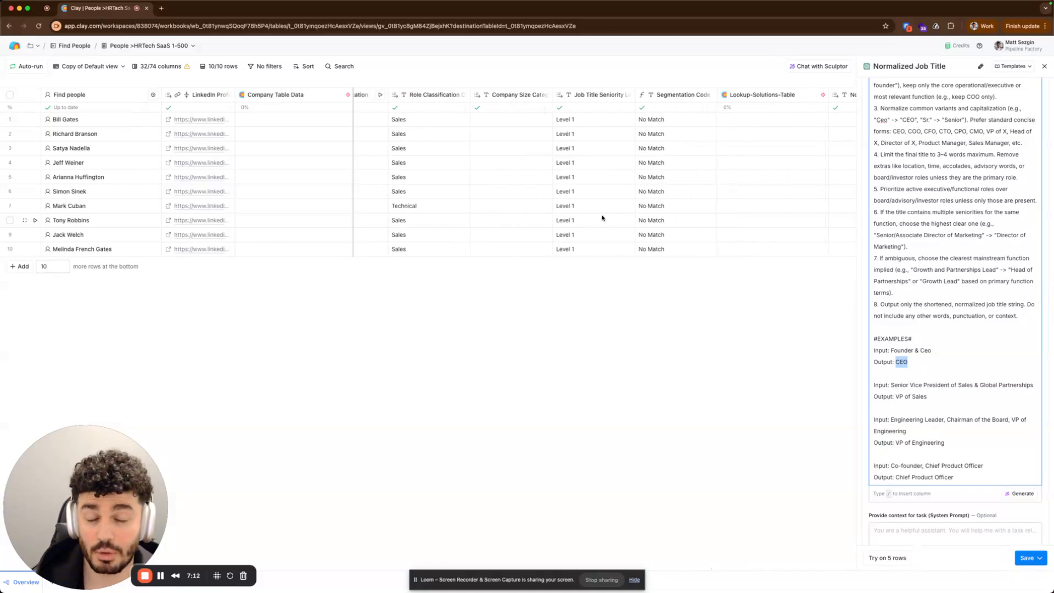
{"action": "scroll", "coordinate": [602, 218], "scroll_direction": "left", "scroll_amount": 1}
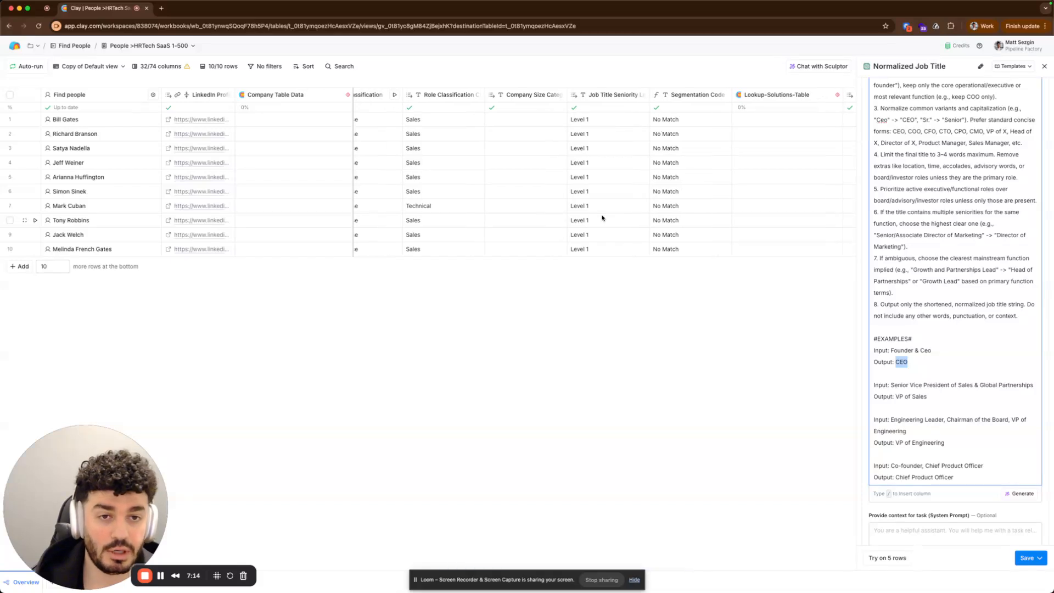